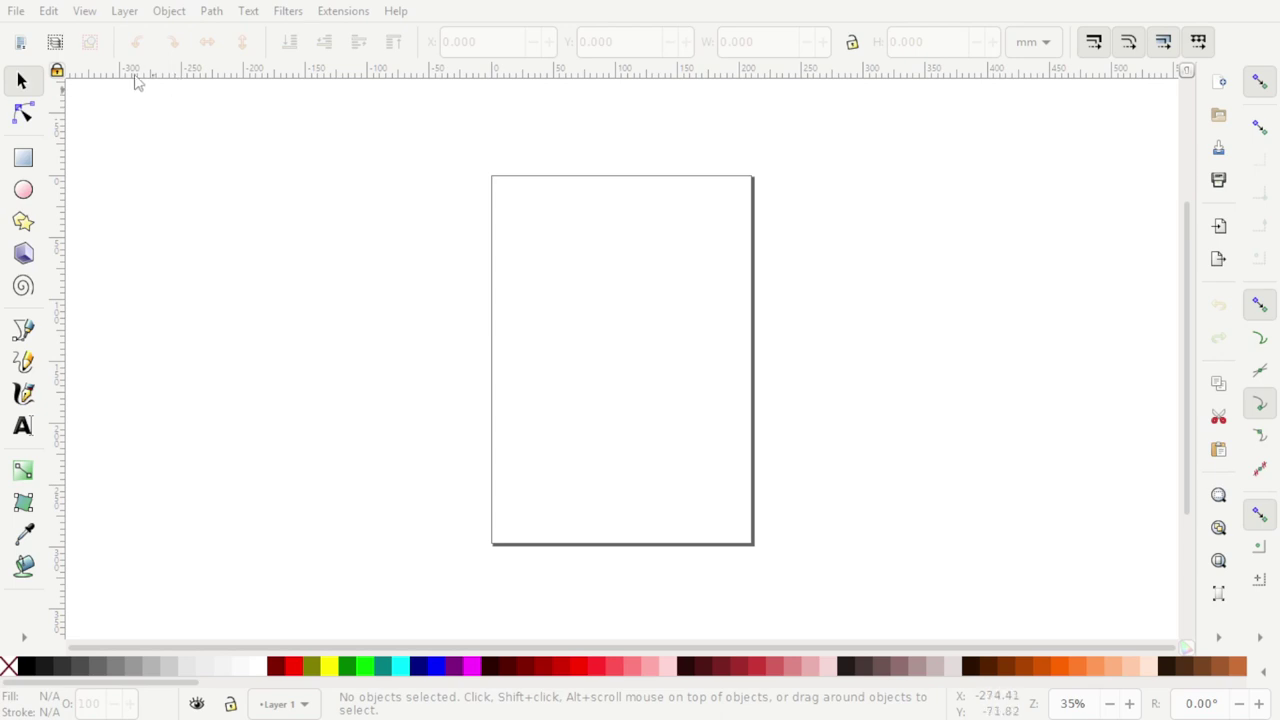
Open 3200449_centre_deadline_drawn_hand_hours_icon.png as an embedded image in a new window
{"action": "left_click", "coordinate": [16, 12]}
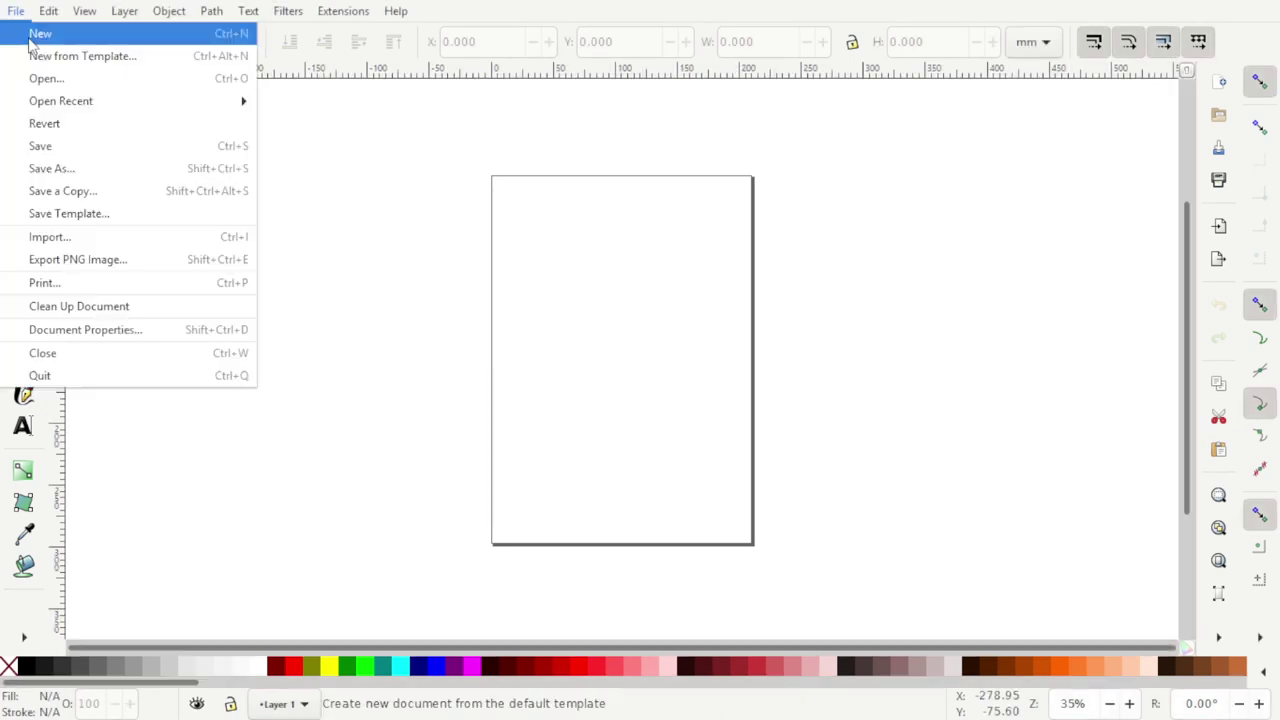
{"action": "left_click", "coordinate": [80, 80]}
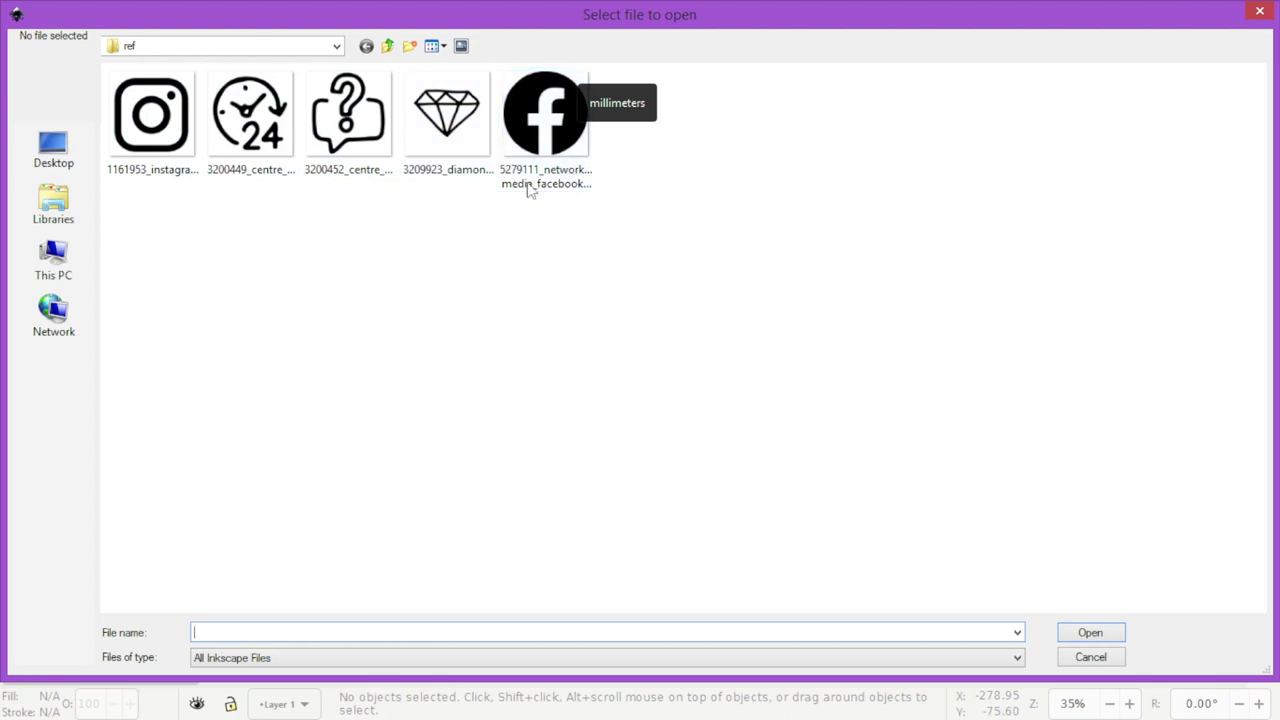
{"action": "double_click", "coordinate": [268, 143]}
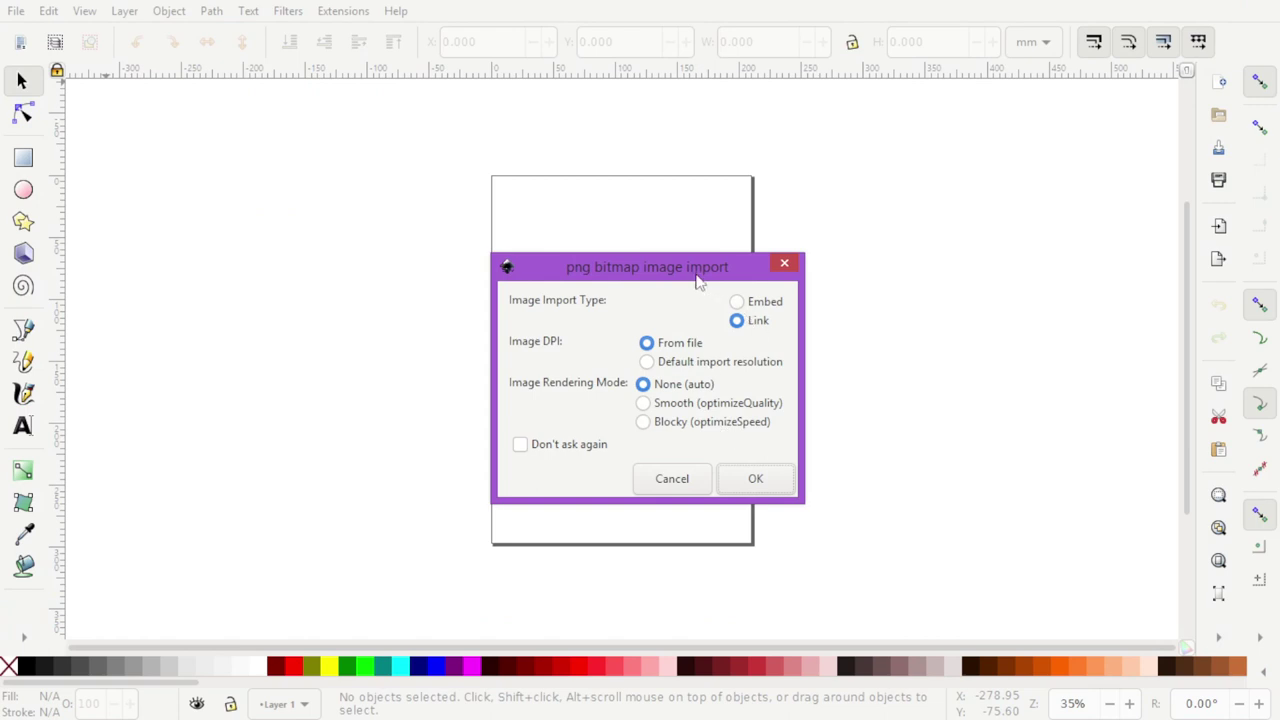
{"action": "left_click_drag", "start_coordinate": [697, 274], "coordinate": [684, 265]}
{"action": "left_click", "coordinate": [724, 295]}
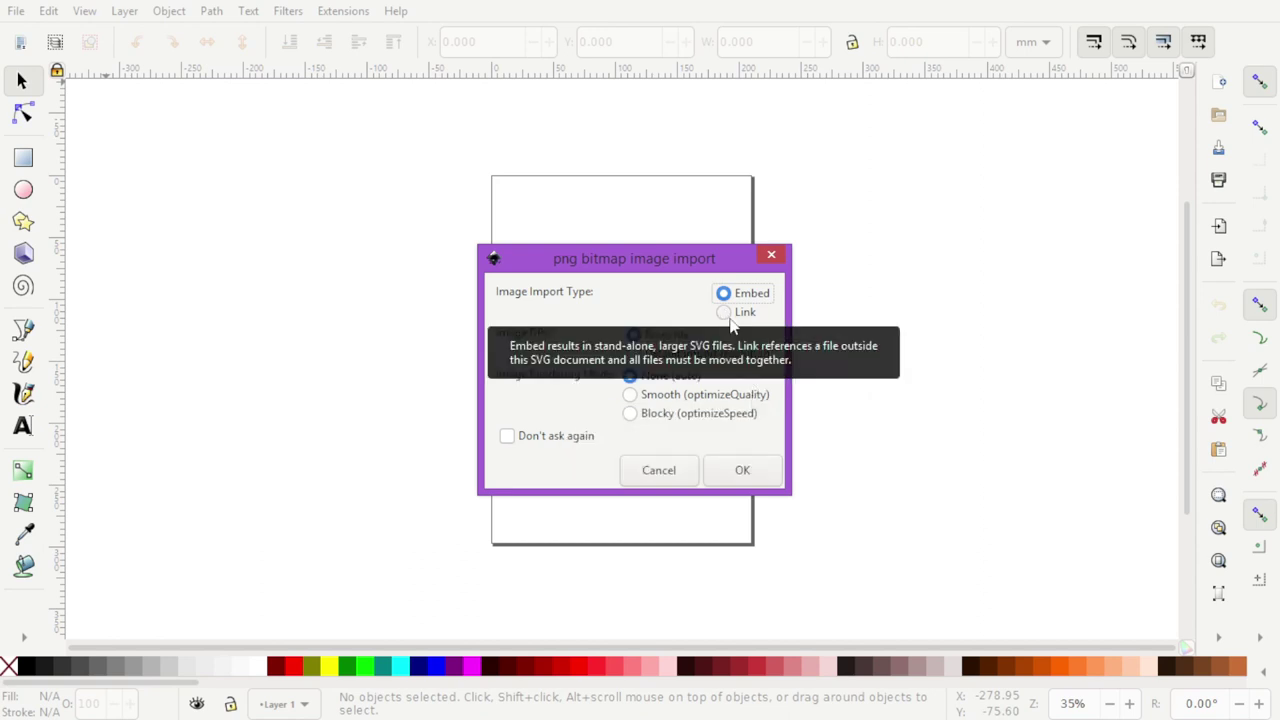
{"action": "mouse_move", "coordinate": [733, 313]}
{"action": "left_click", "coordinate": [726, 313]}
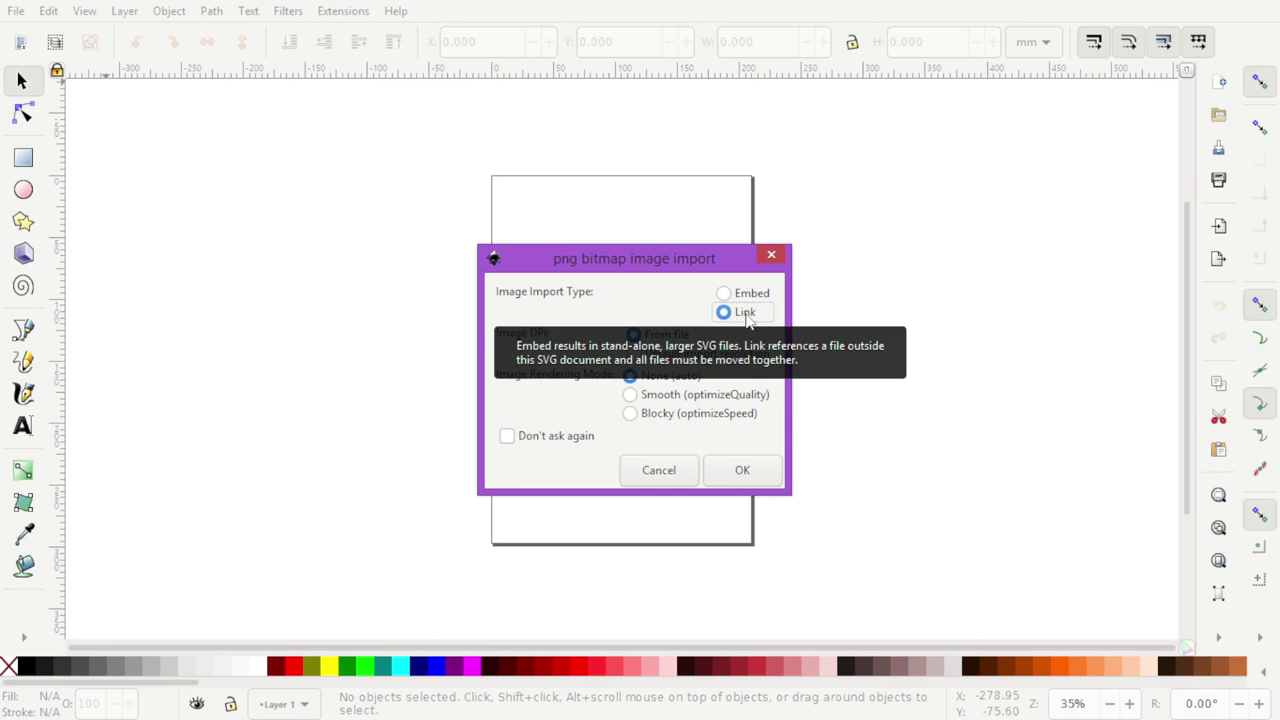
{"action": "left_click", "coordinate": [723, 293]}
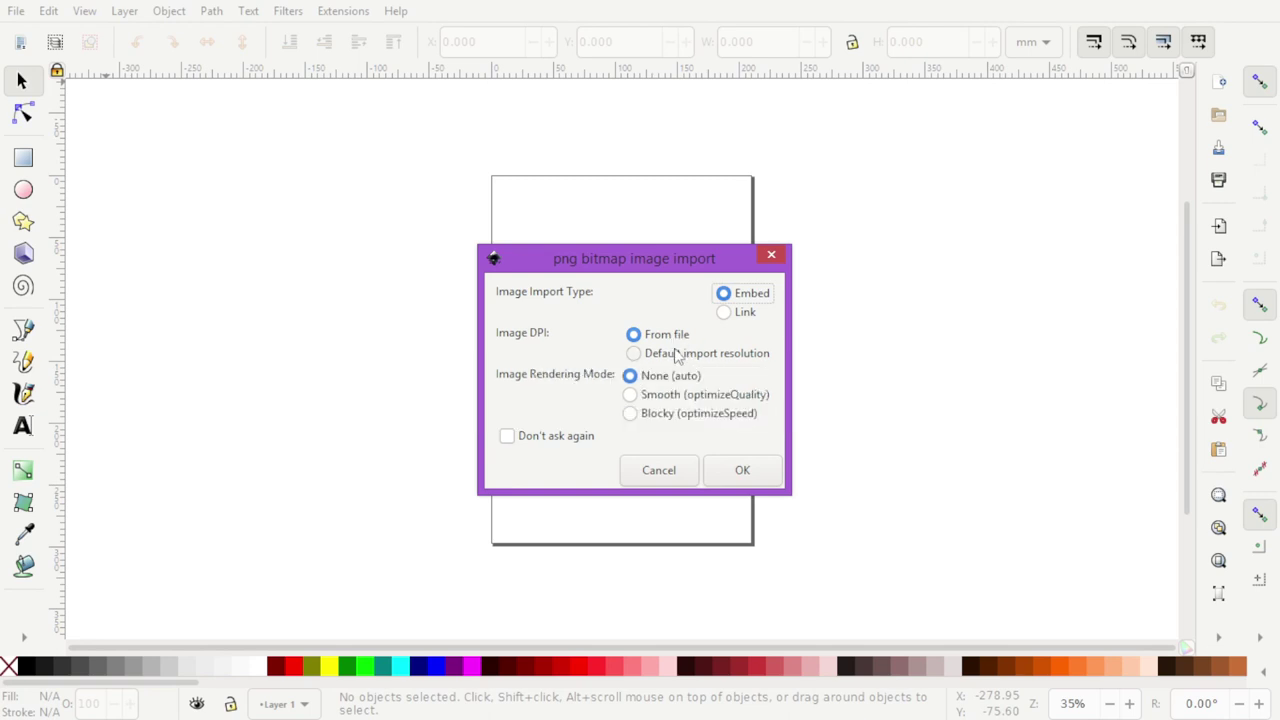
{"action": "left_click", "coordinate": [738, 472]}
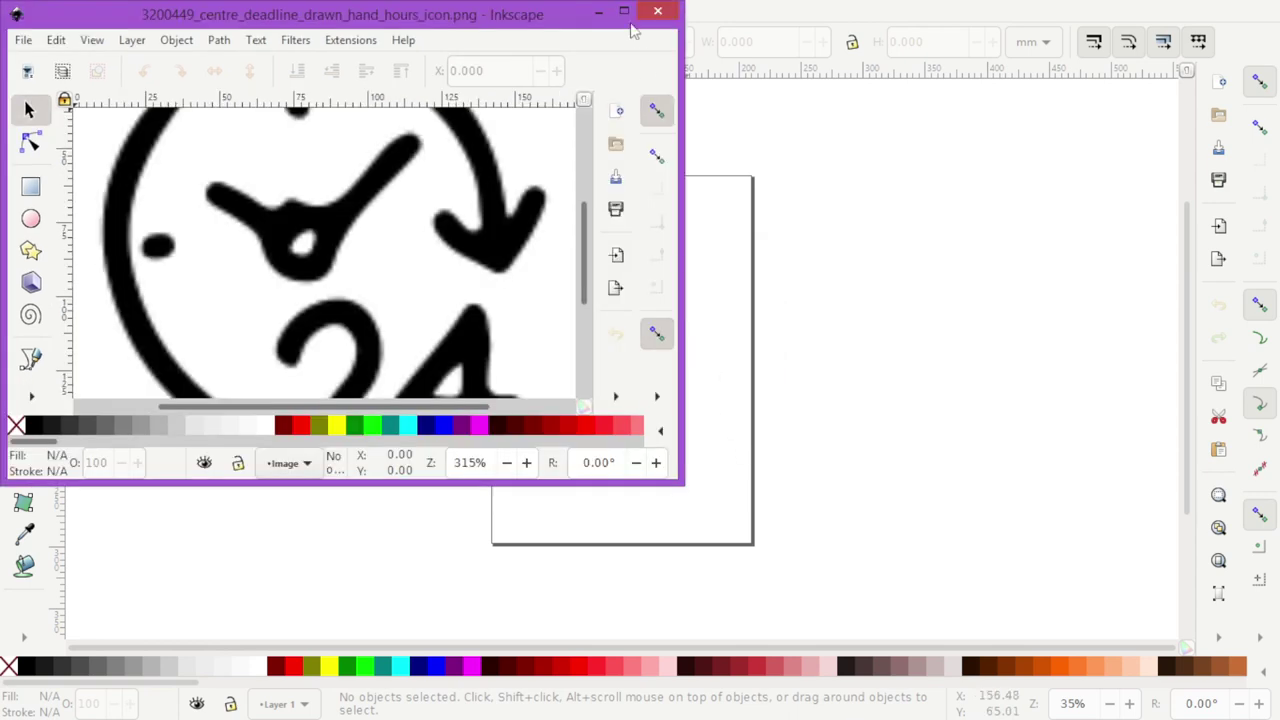
Maximize the new window and zoom in and out to inspect the clock's blurry pixel edges
{"action": "left_click", "coordinate": [624, 11]}
{"action": "key", "text": "minus"}
{"action": "key", "text": "minus"}
{"action": "key", "text": "minus"}
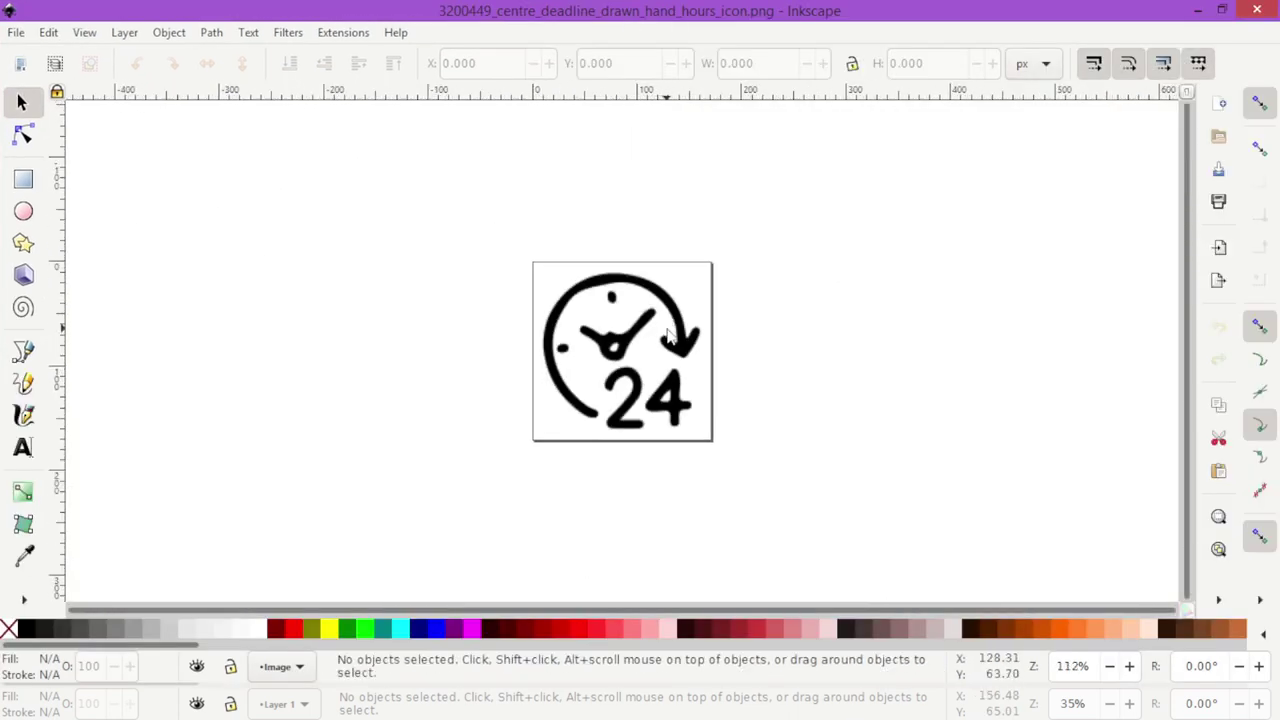
{"action": "key", "text": "plus"}
{"action": "key", "text": "plus"}
{"action": "key", "text": "minus"}
{"action": "key", "text": "minus"}
{"action": "key", "text": "plus"}
{"action": "key", "text": "plus"}
{"action": "key", "text": "plus"}
{"action": "key", "text": "plus"}
{"action": "key", "text": "plus"}
{"action": "key", "text": "plus"}
{"action": "key", "text": "plus"}
{"action": "key", "text": "plus"}
{"action": "key", "text": "plus"}
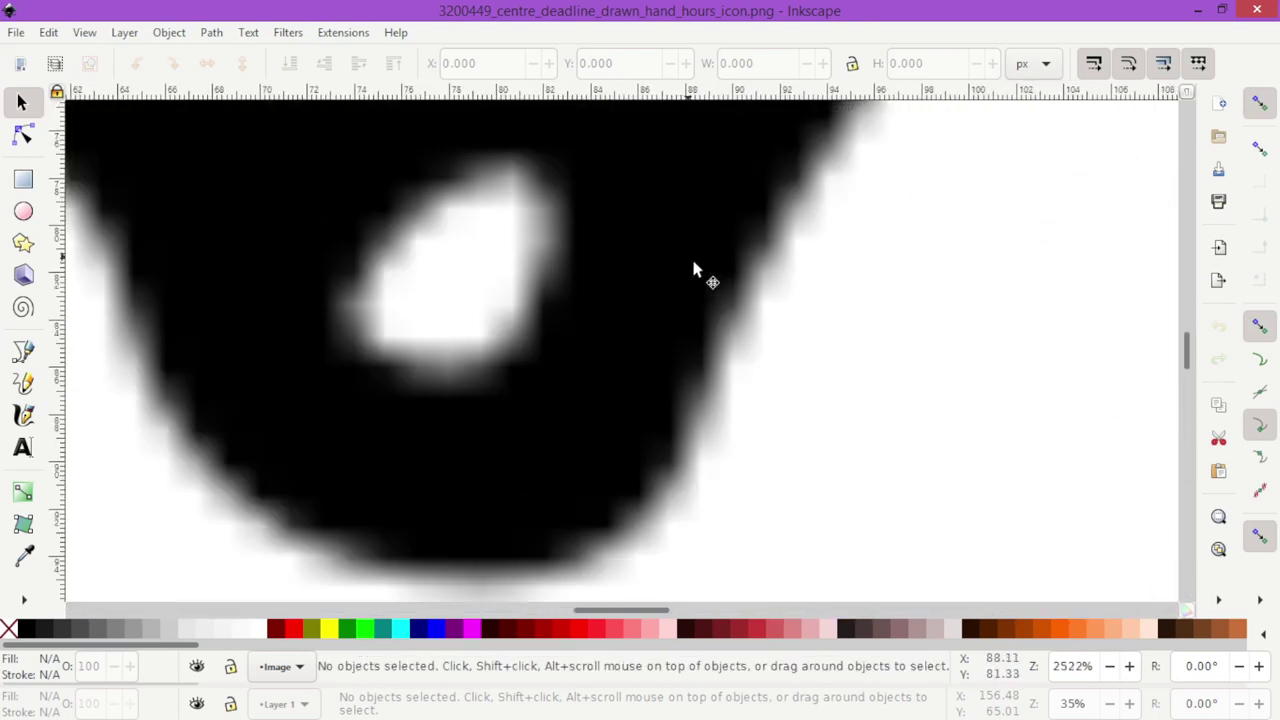
{"action": "key", "text": "minus"}
{"action": "key", "text": "minus"}
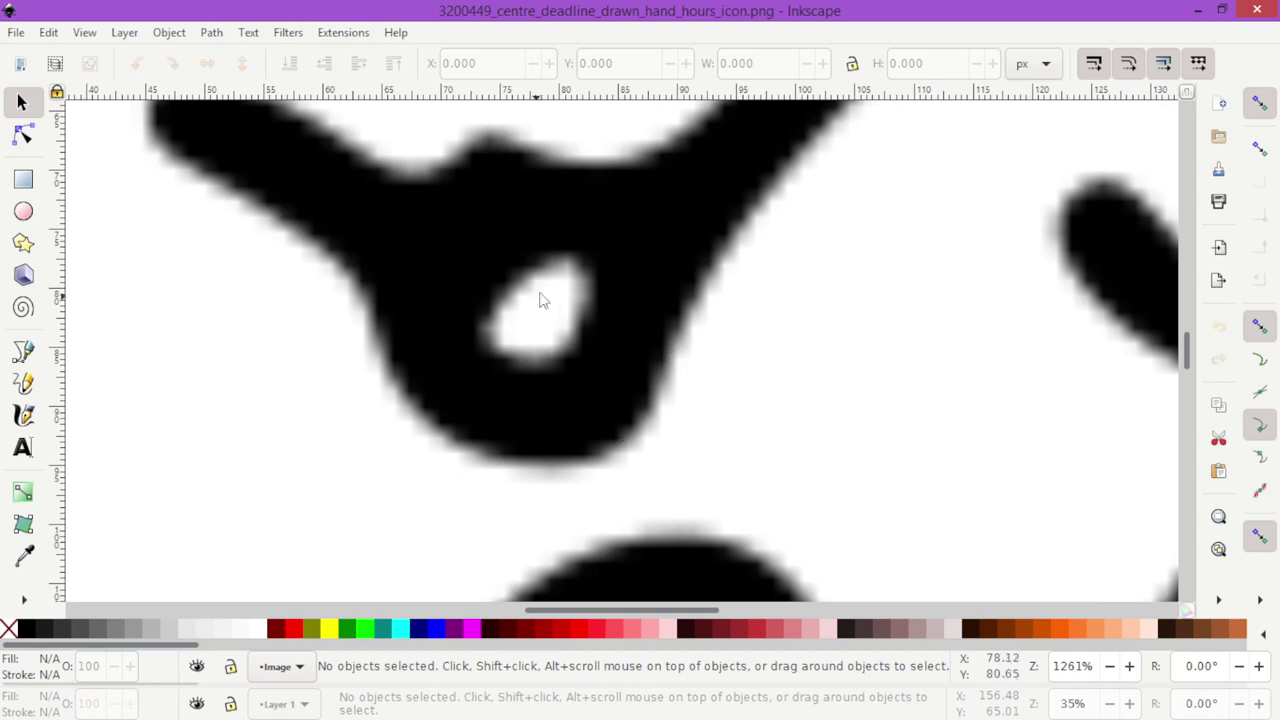
{"action": "scroll", "coordinate": [608, 263], "scroll_direction": "down", "scroll_amount": 2}
{"action": "key", "text": "minus"}
{"action": "key", "text": "minus"}
{"action": "key", "text": "minus"}
{"action": "key", "text": "minus"}
{"action": "key", "text": "minus"}
{"action": "key", "text": "minus"}
{"action": "key", "text": "minus"}
{"action": "key", "text": "plus"}
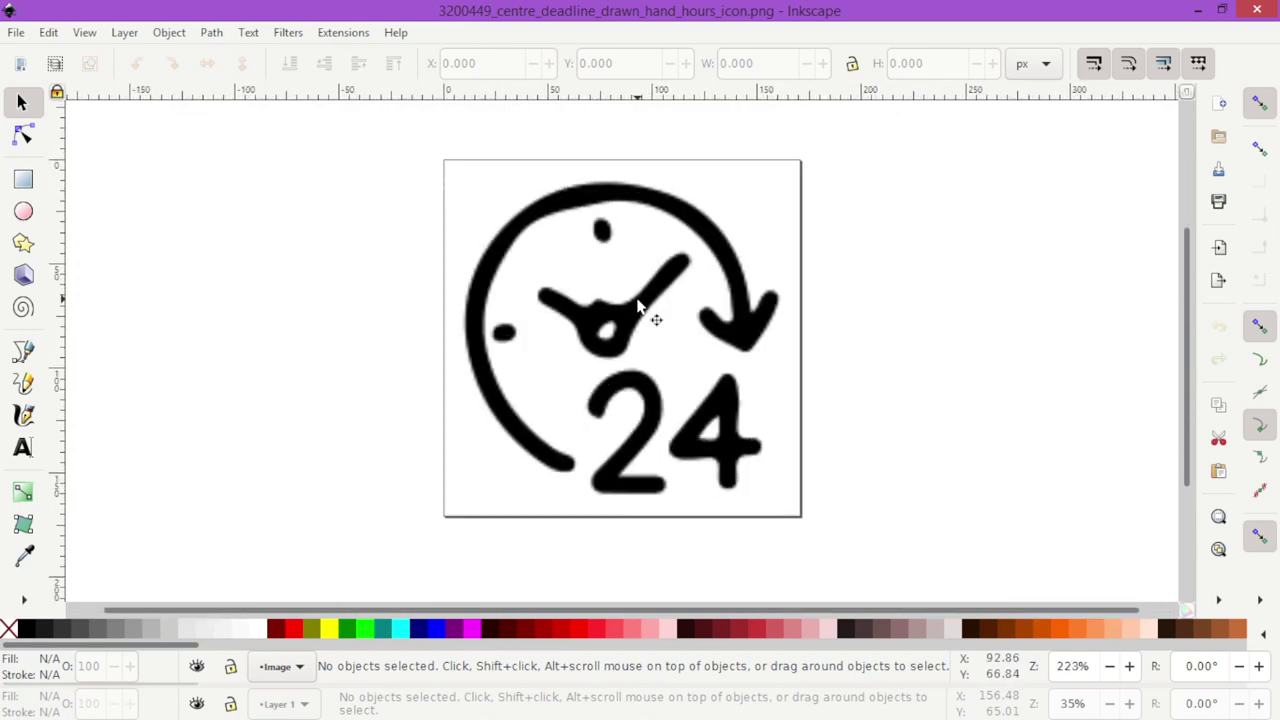
Select the clock image, settle it back in place, and bring up Trace Bitmap
{"action": "left_click", "coordinate": [640, 306]}
{"action": "mouse_move", "coordinate": [638, 306]}
{"action": "left_mouse_down"}
{"action": "mouse_move", "coordinate": [731, 322]}
{"action": "mouse_move", "coordinate": [630, 330]}
{"action": "left_mouse_up"}
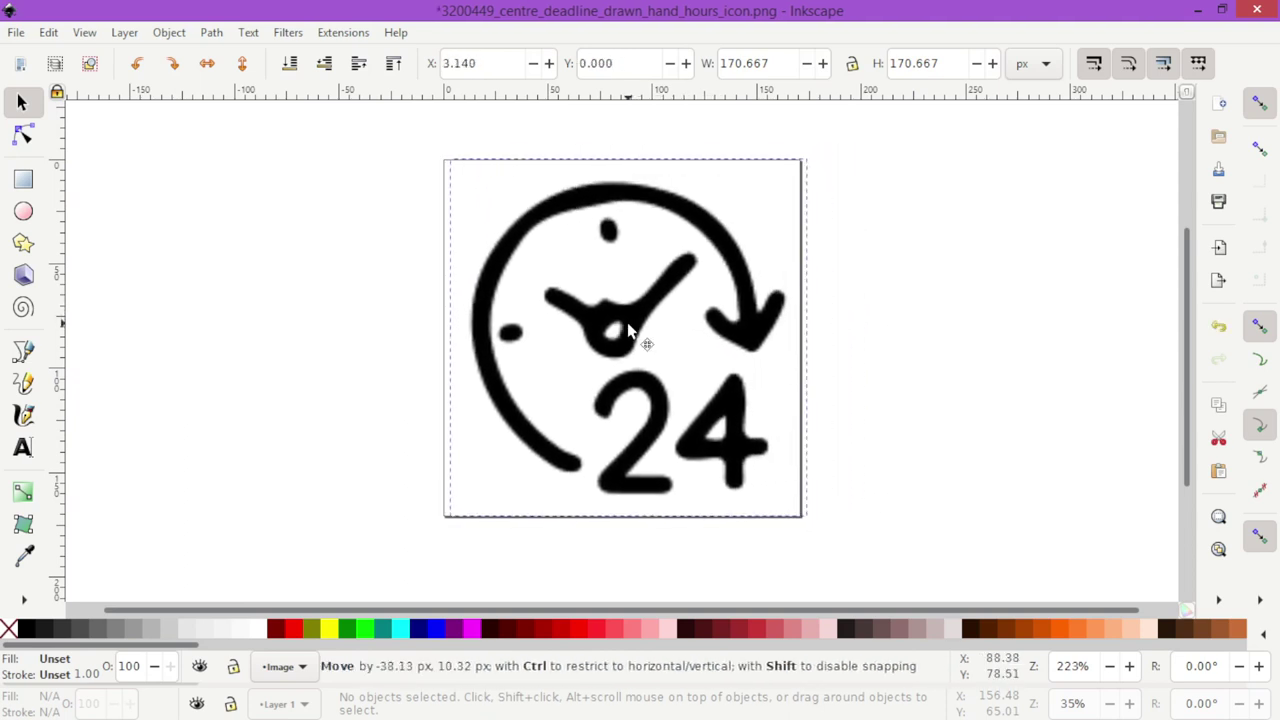
{"action": "left_click_drag", "start_coordinate": [630, 330], "coordinate": [627, 333]}
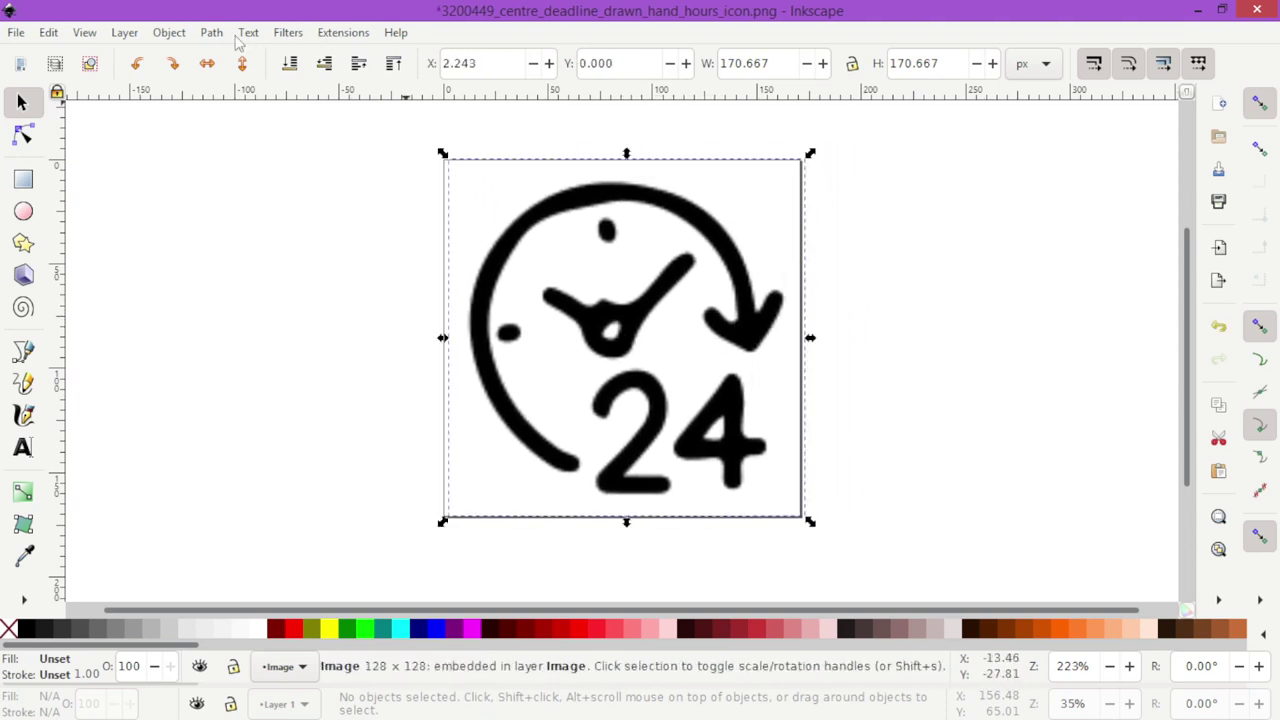
{"action": "left_click", "coordinate": [220, 33]}
{"action": "left_click", "coordinate": [246, 103]}
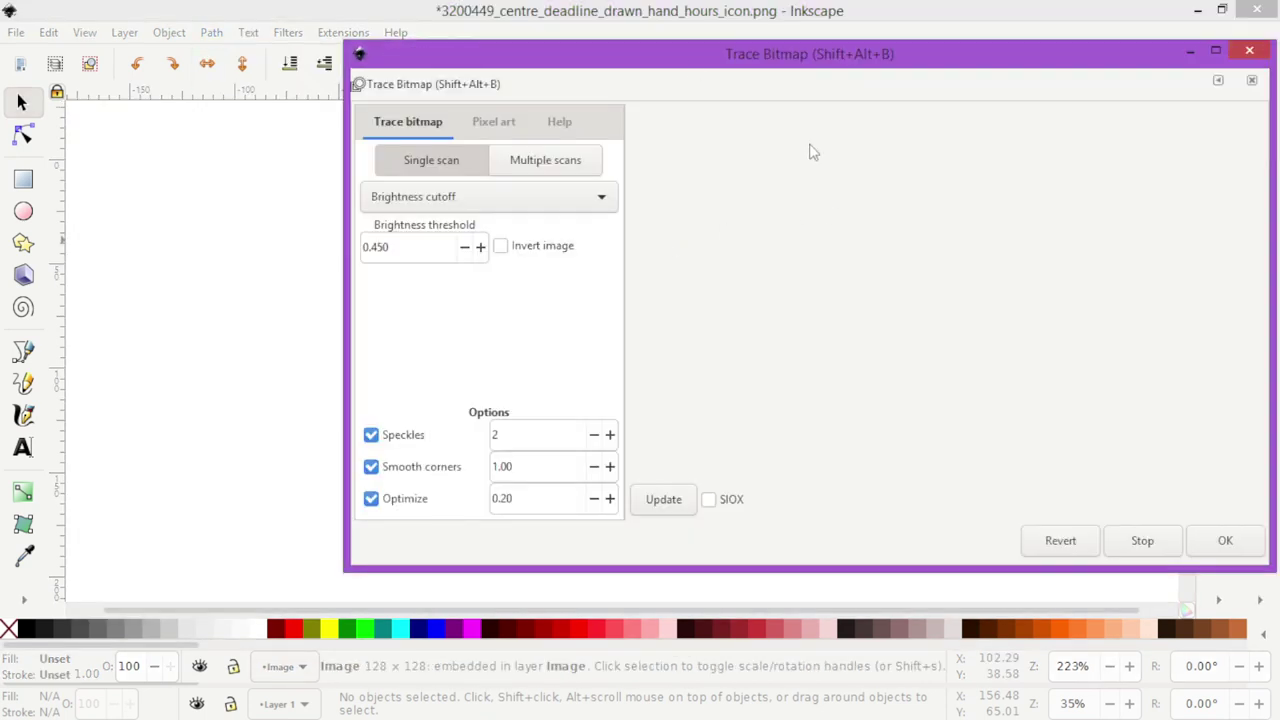
Move the Trace Bitmap dialog left and keep single-scan Brightness cutoff, previewing the trace
{"action": "left_click_drag", "start_coordinate": [691, 66], "coordinate": [510, 65]}
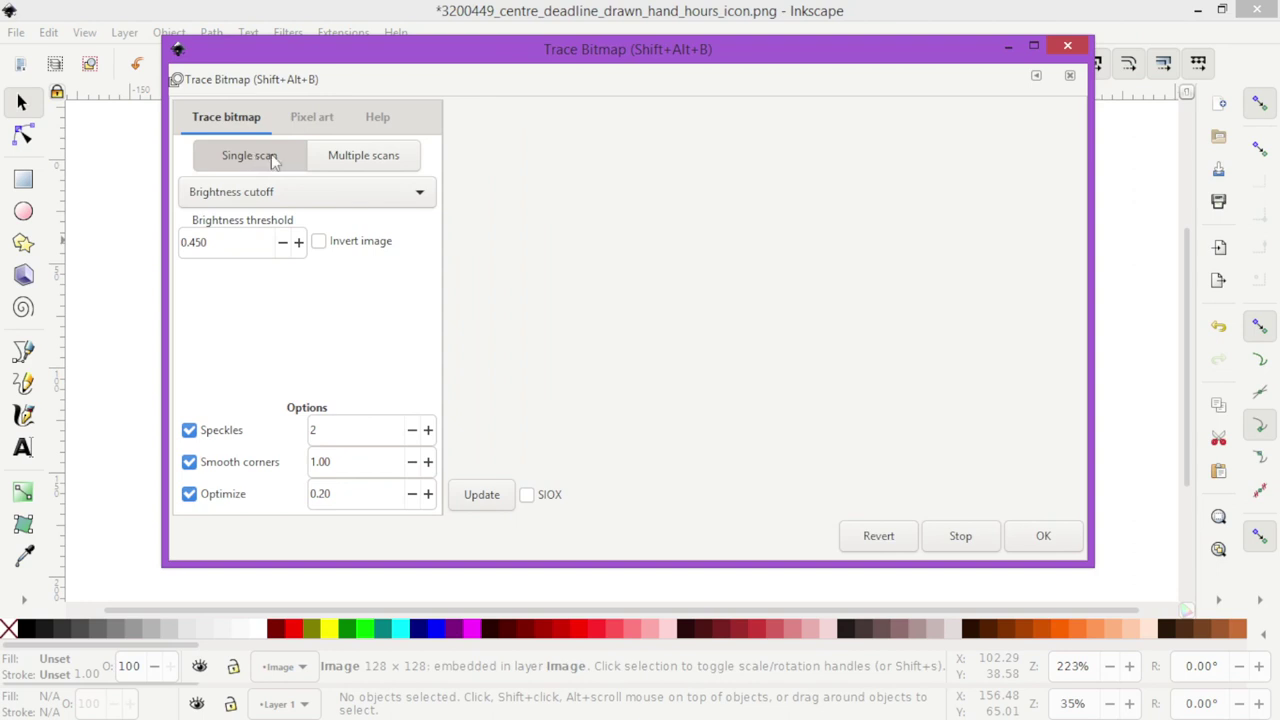
{"action": "left_click", "coordinate": [390, 160]}
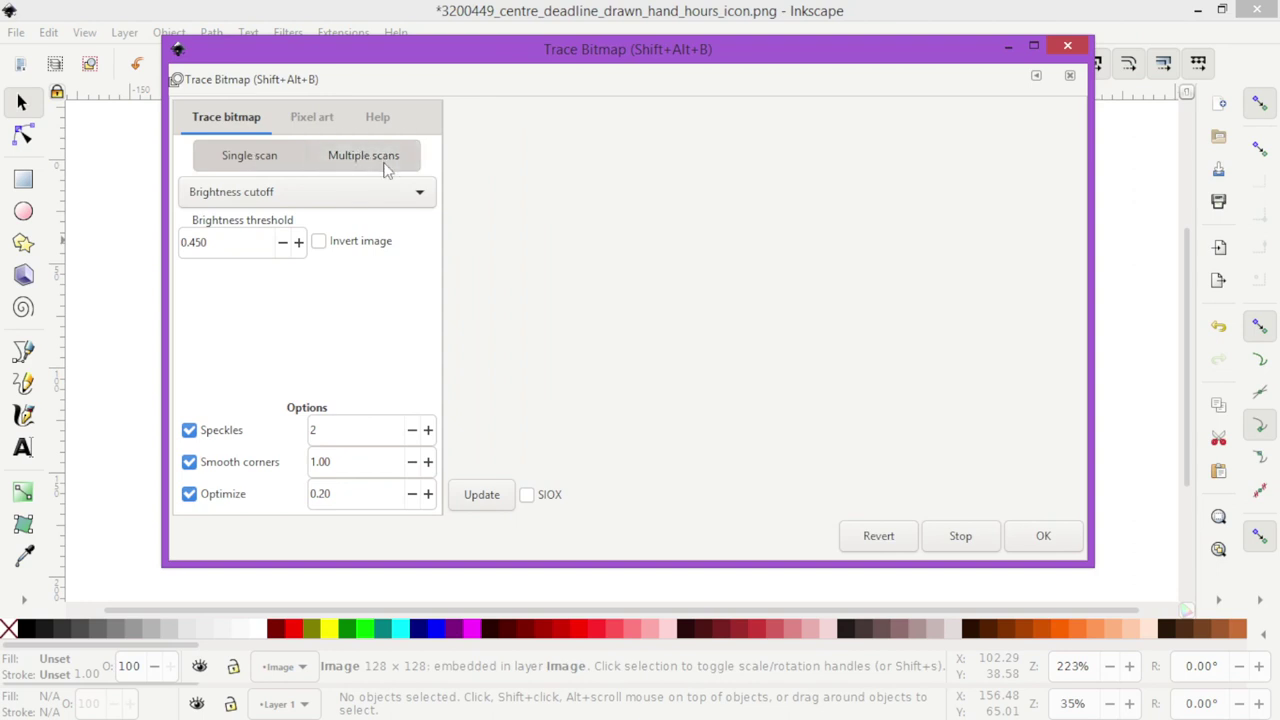
{"action": "left_click", "coordinate": [330, 193]}
{"action": "left_click", "coordinate": [258, 163]}
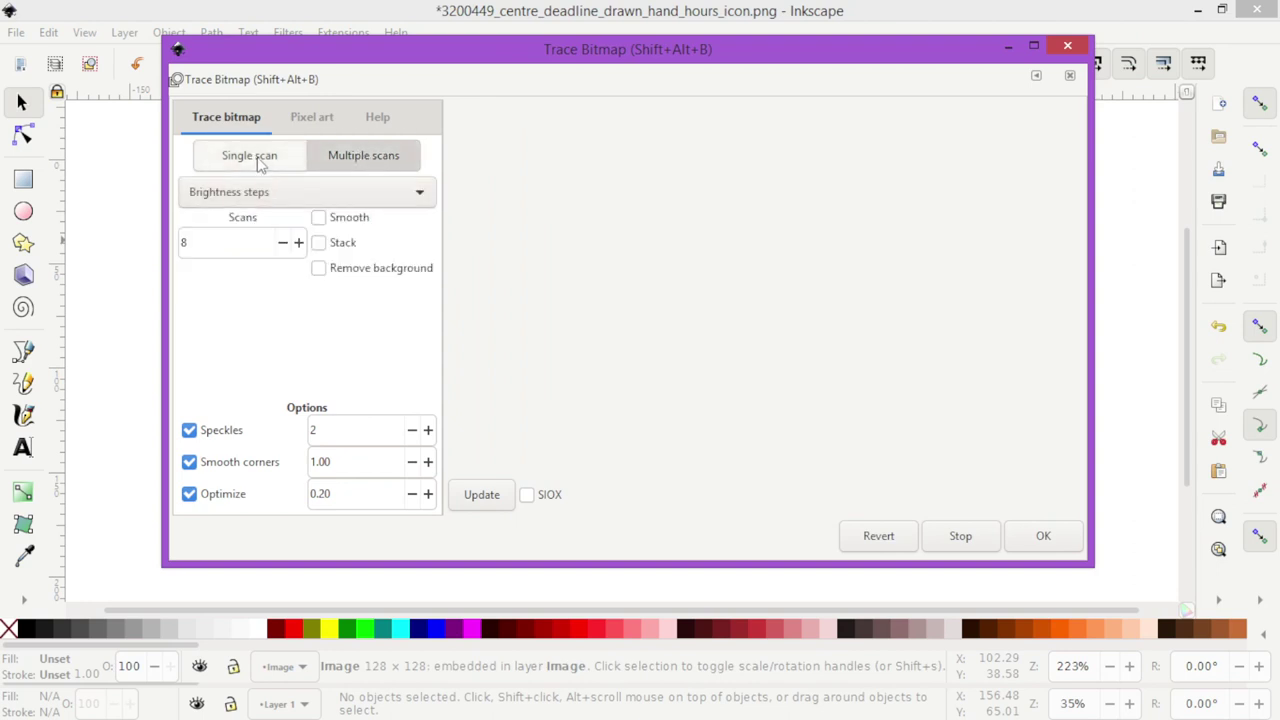
{"action": "left_click", "coordinate": [260, 158]}
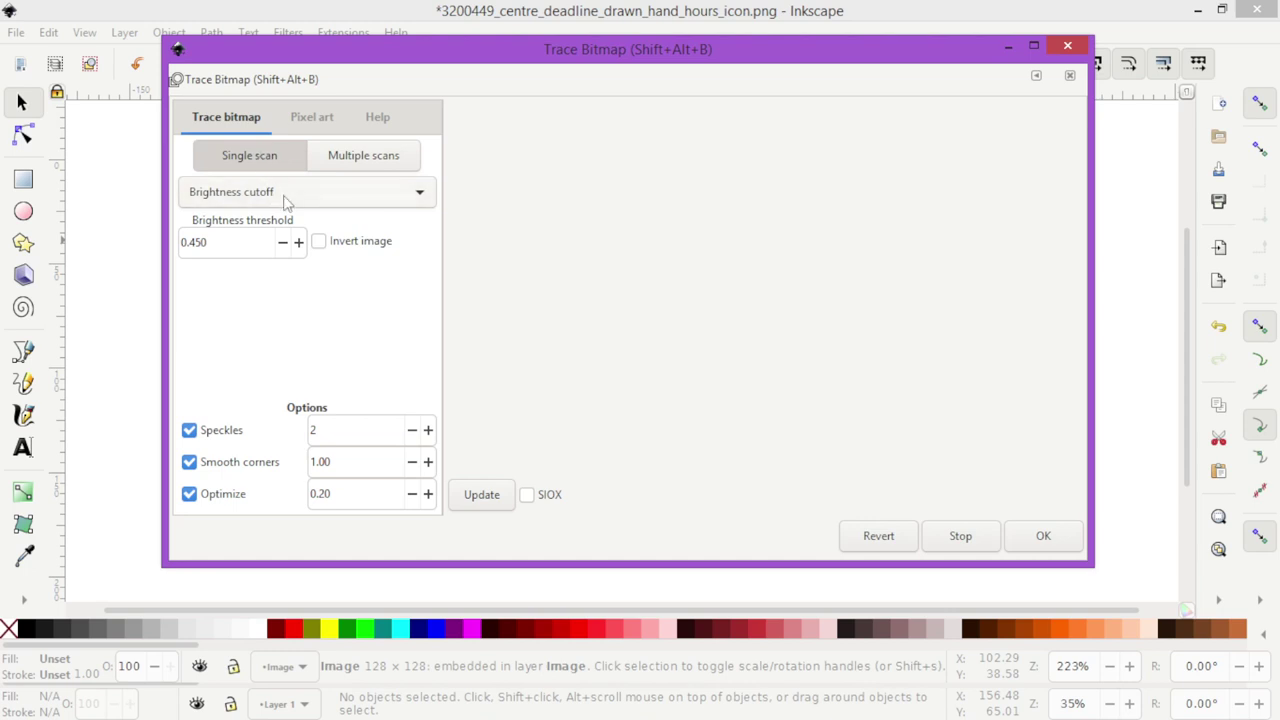
{"action": "left_click", "coordinate": [287, 198]}
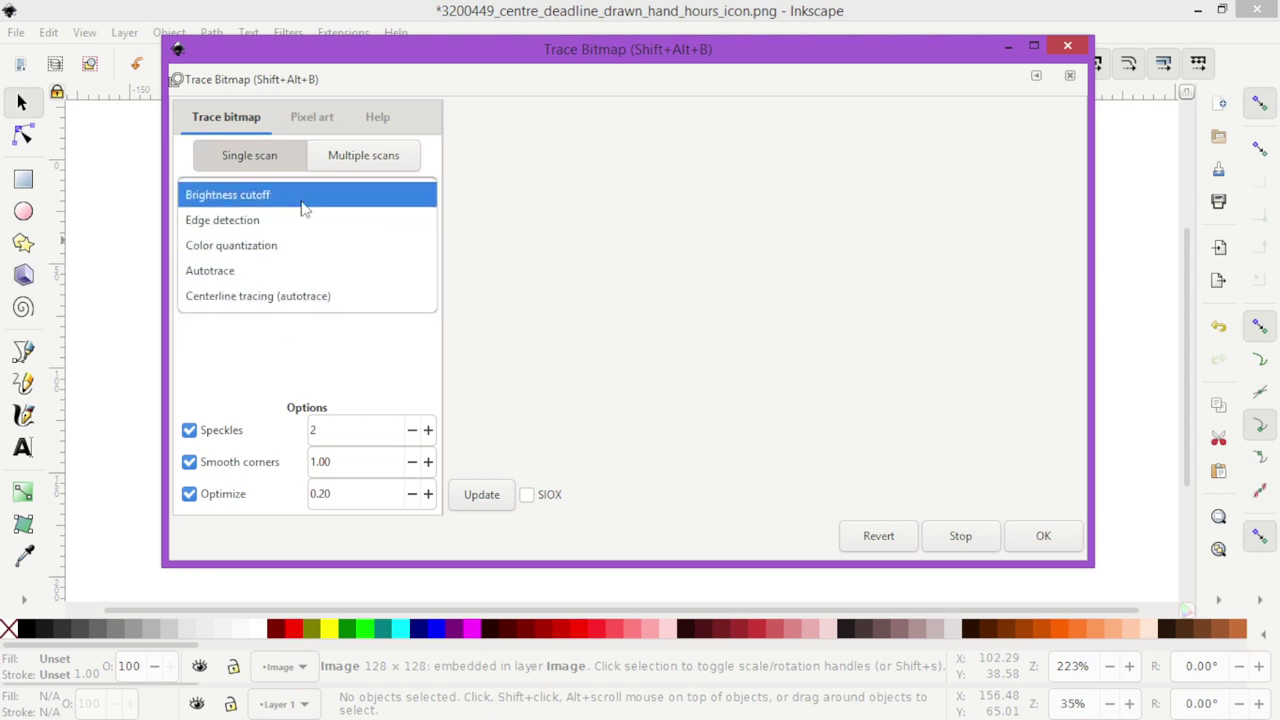
{"action": "left_click", "coordinate": [281, 197]}
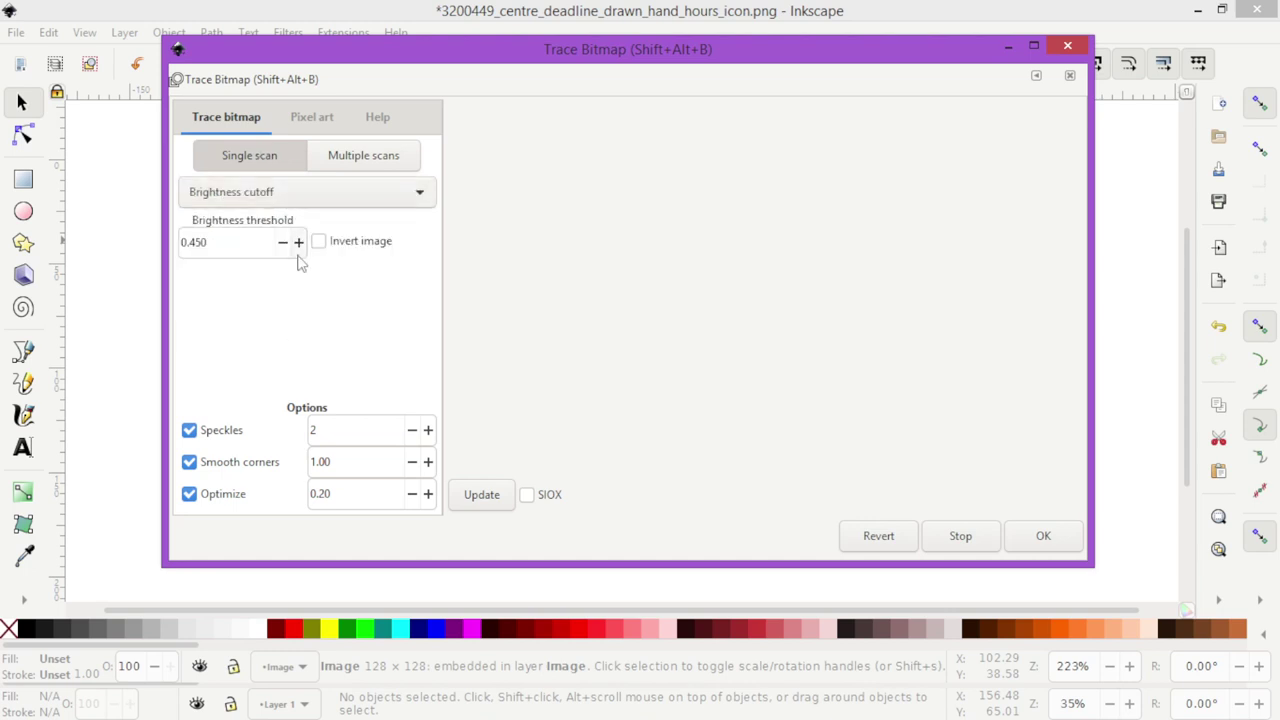
{"action": "left_click", "coordinate": [478, 505]}
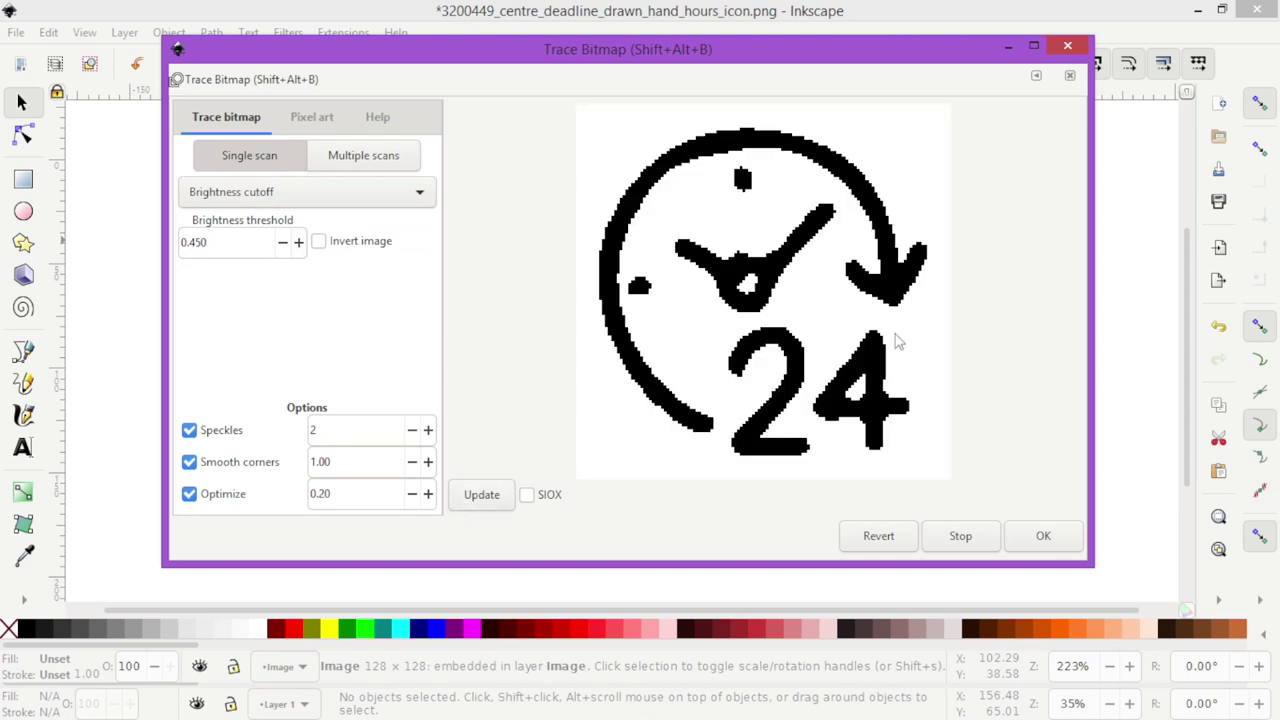
Preview the trace with the brightness threshold set to 0.200
{"action": "left_click", "coordinate": [283, 243]}
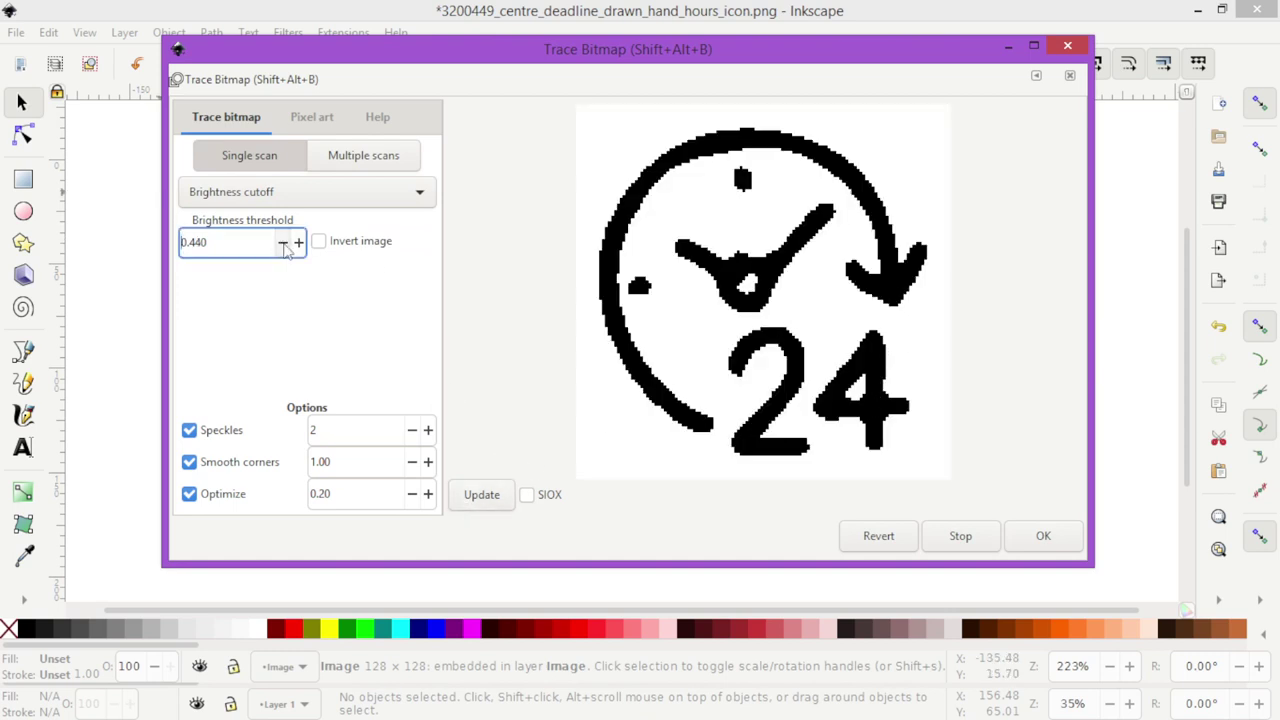
{"action": "left_click_drag", "start_coordinate": [234, 244], "coordinate": [166, 243]}
{"action": "type", "text": "0.2"}
{"action": "left_click", "coordinate": [480, 496]}
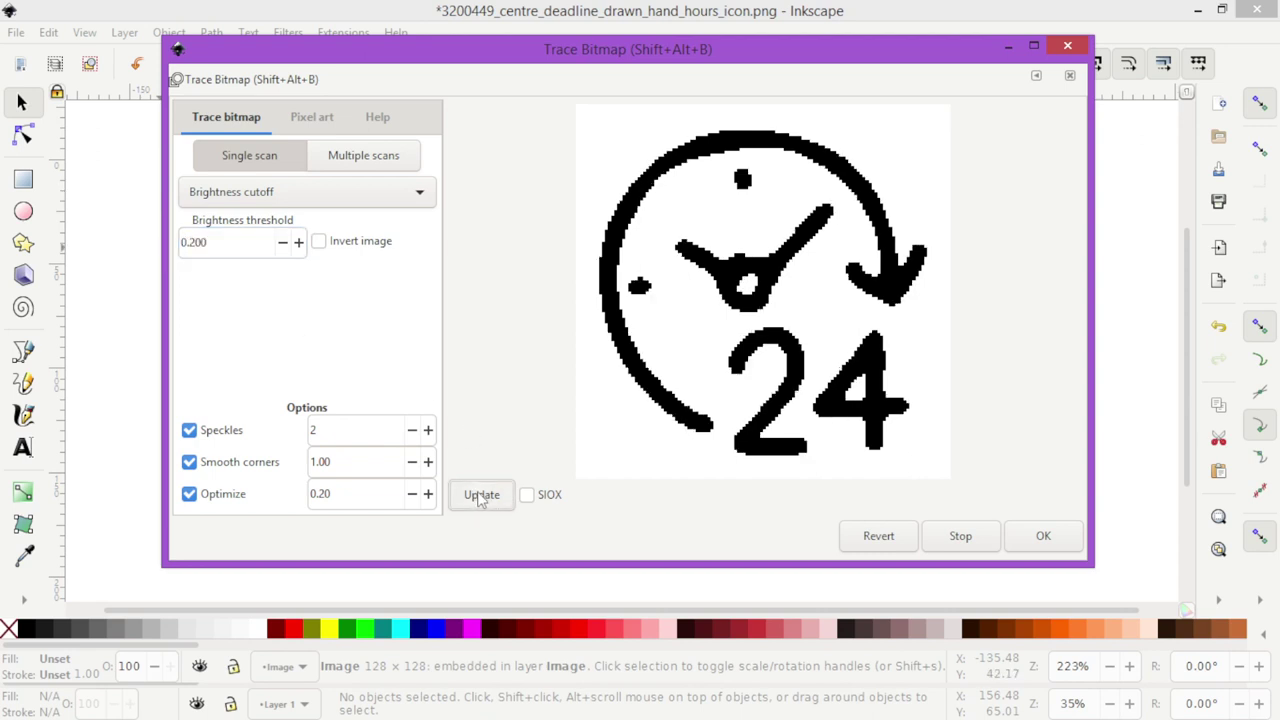
{"action": "left_click_drag", "start_coordinate": [214, 243], "coordinate": [148, 244]}
{"action": "key", "text": "BackSpace"}
{"action": "type", "text": "2"}
{"action": "left_click_drag", "start_coordinate": [236, 248], "coordinate": [175, 241]}
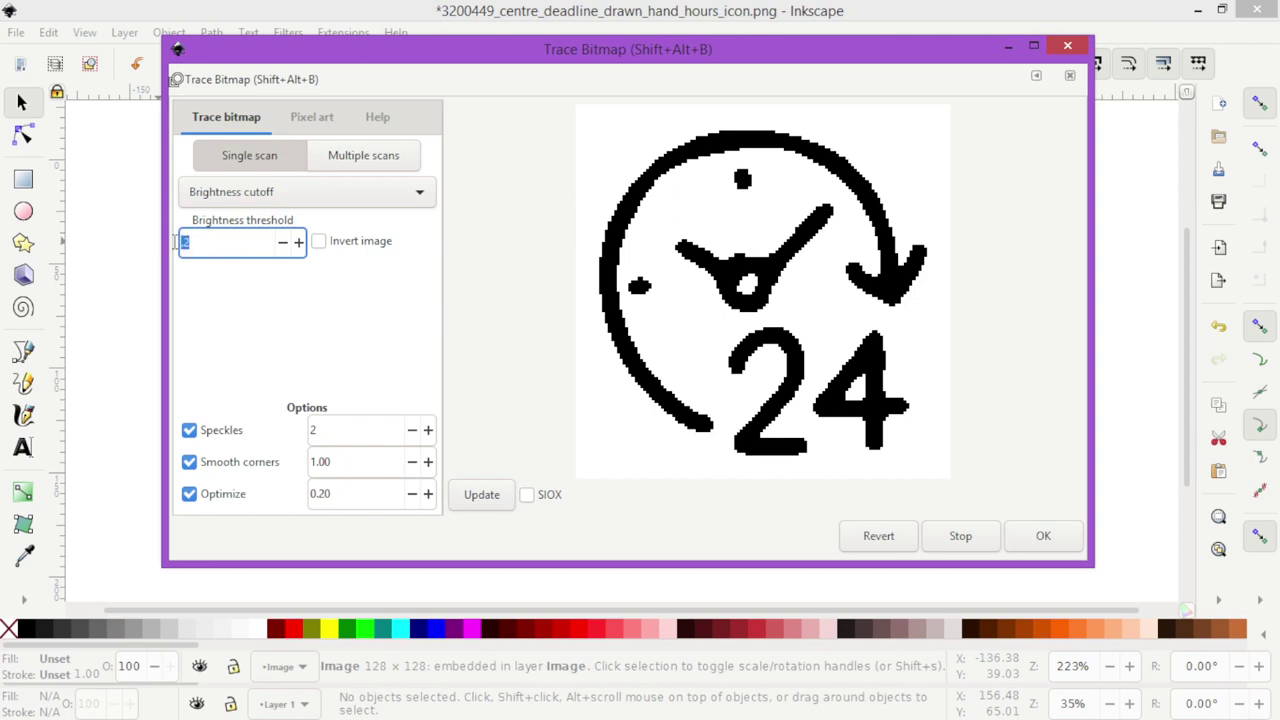
{"action": "left_click", "coordinate": [504, 497]}
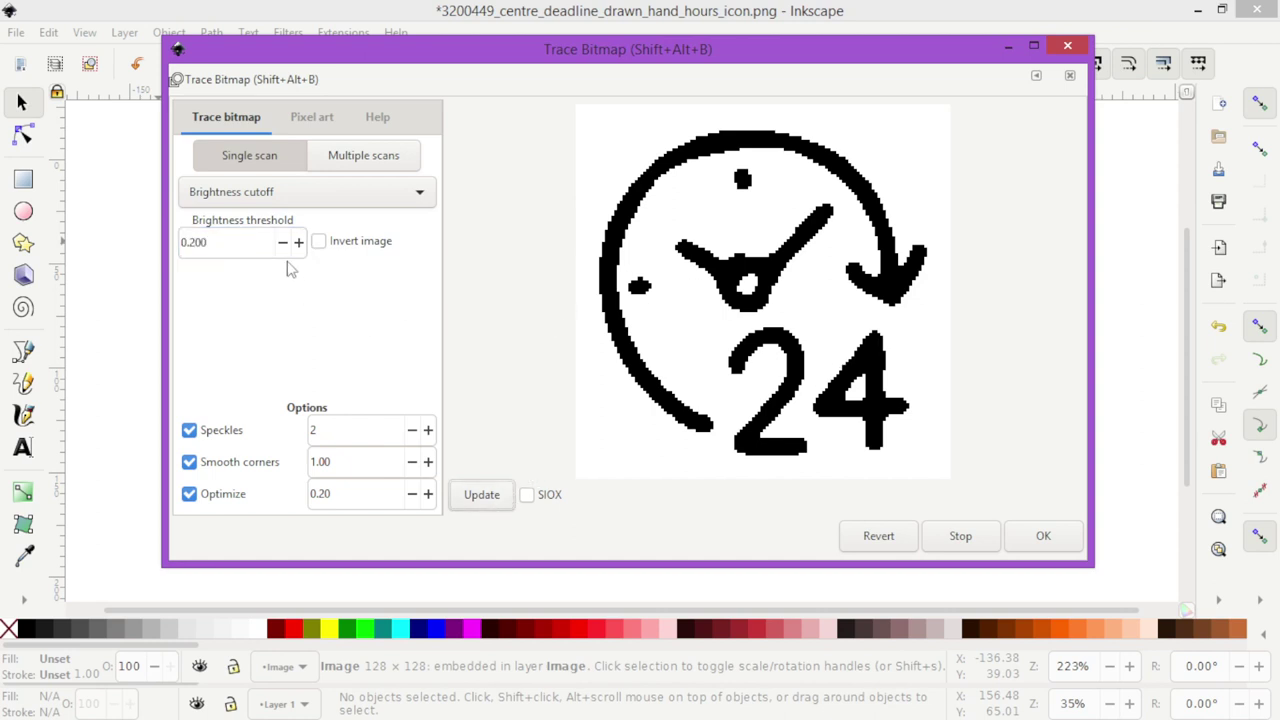
Compare trace previews at brightness thresholds 0.700 and 0.500
{"action": "left_click", "coordinate": [211, 243]}
{"action": "left_click_drag", "start_coordinate": [211, 243], "coordinate": [167, 248]}
{"action": "key", "text": "BackSpace"}
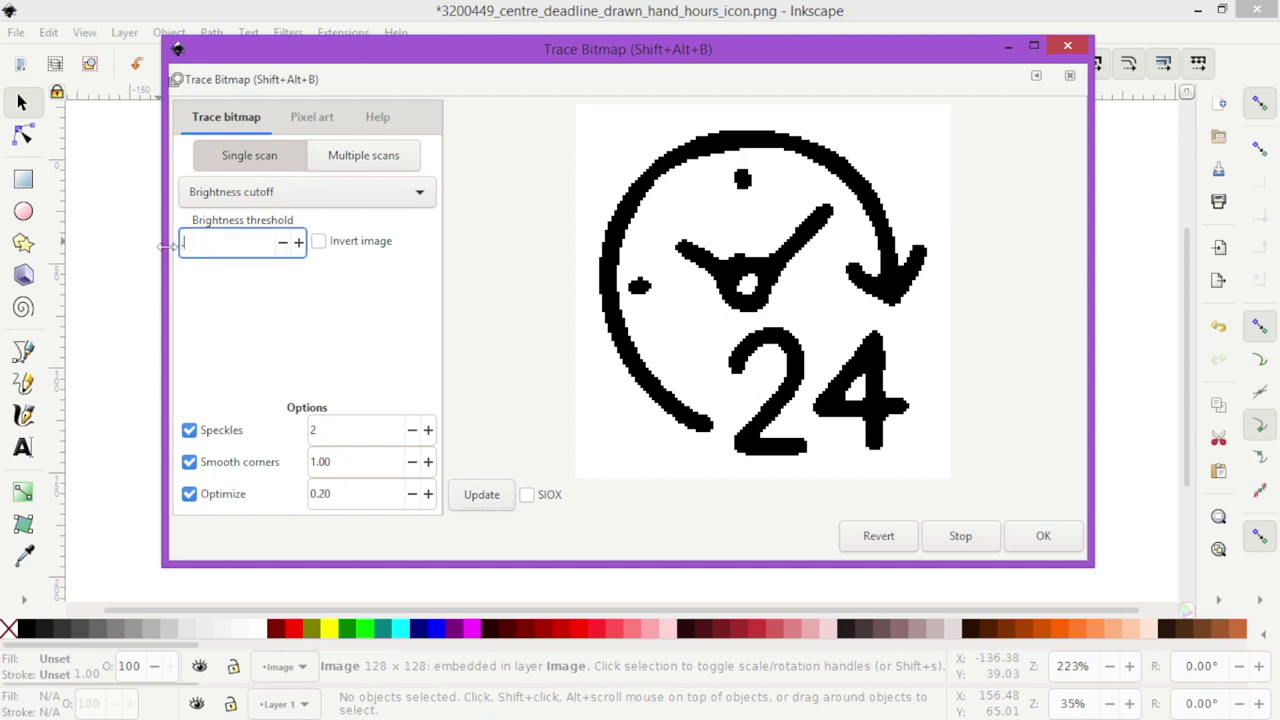
{"action": "type", "text": "0.7"}
{"action": "left_click", "coordinate": [490, 496]}
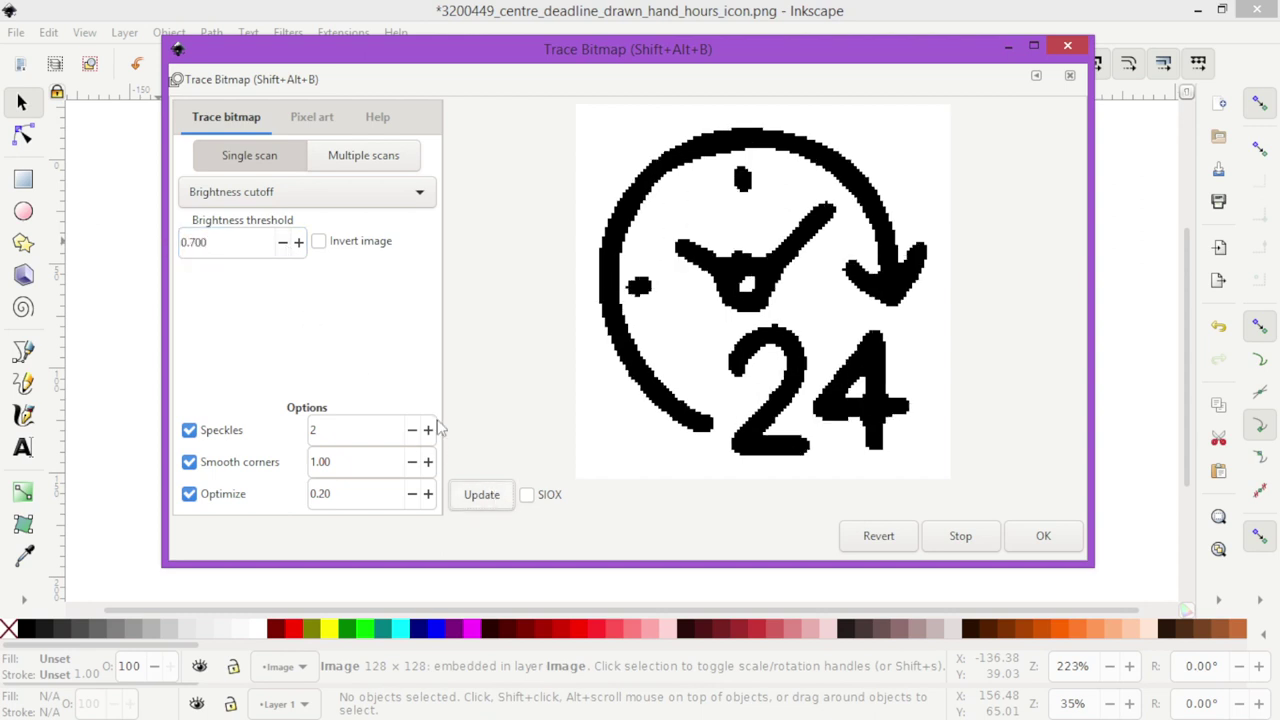
{"action": "left_click_drag", "start_coordinate": [226, 243], "coordinate": [167, 244]}
{"action": "key", "text": "BackSpace"}
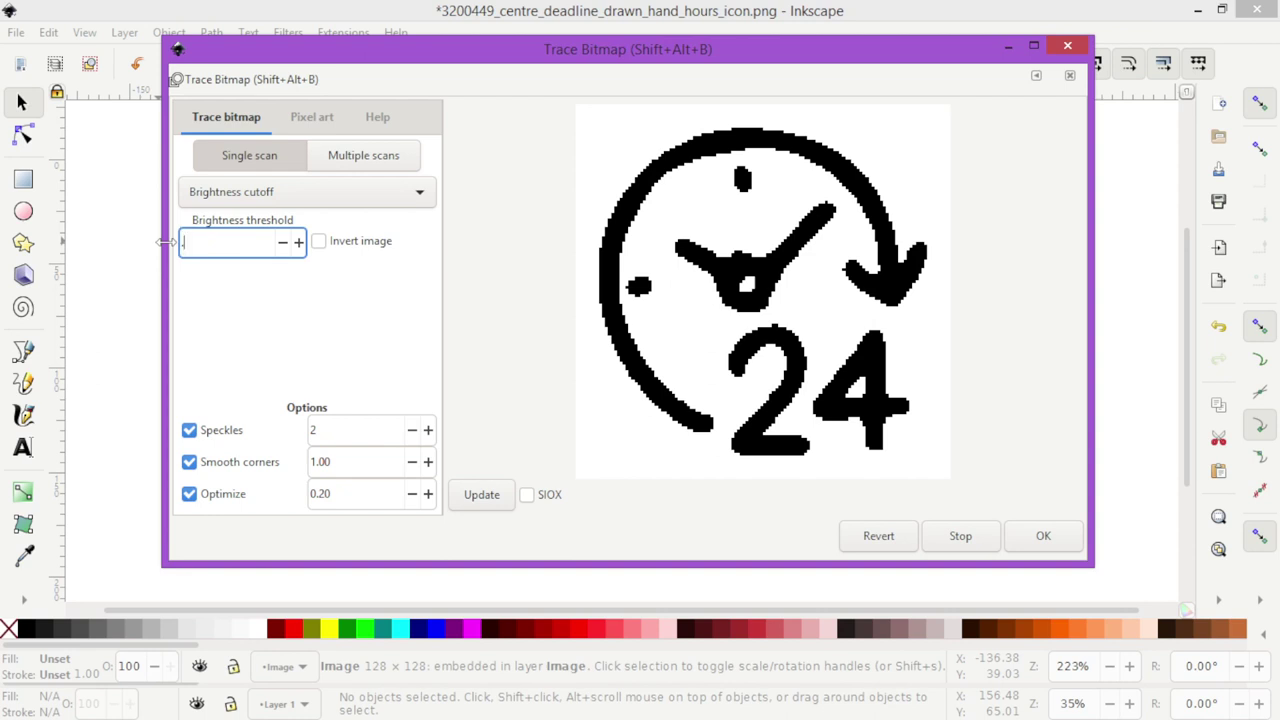
{"action": "type", "text": "0.5"}
{"action": "left_click", "coordinate": [491, 500]}
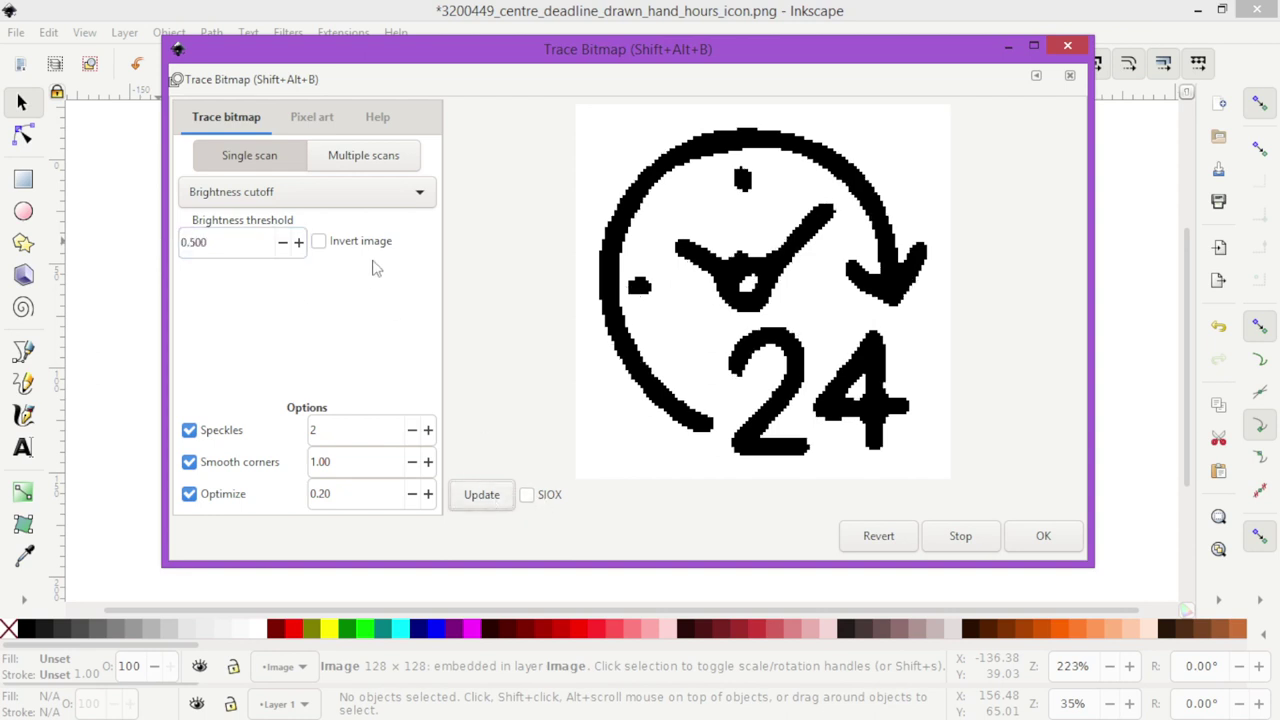
Compare previews with Suppress speckles, Smooth corners and Optimize toggled, leaving Optimize on
{"action": "left_click", "coordinate": [189, 430]}
{"action": "left_click", "coordinate": [486, 494]}
{"action": "left_click", "coordinate": [189, 430]}
{"action": "left_click", "coordinate": [189, 462]}
{"action": "left_click", "coordinate": [484, 496]}
{"action": "left_click", "coordinate": [189, 462]}
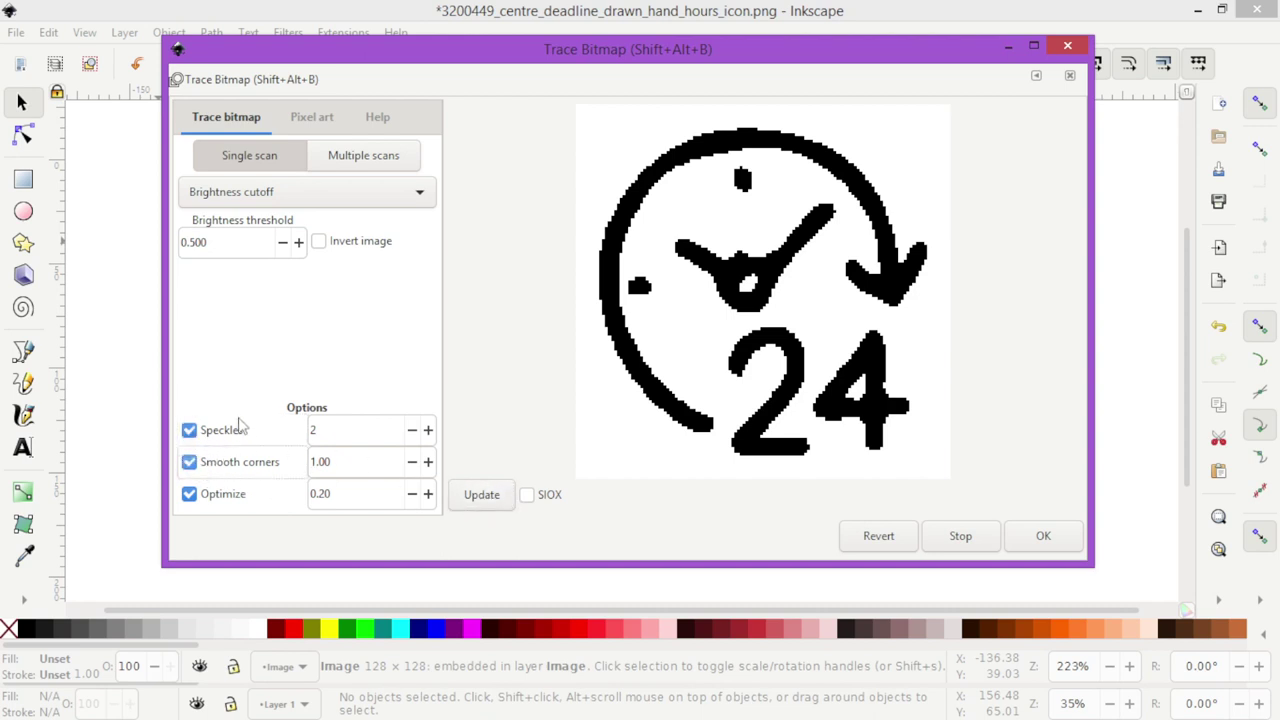
{"action": "left_click", "coordinate": [199, 493]}
{"action": "left_click", "coordinate": [478, 494]}
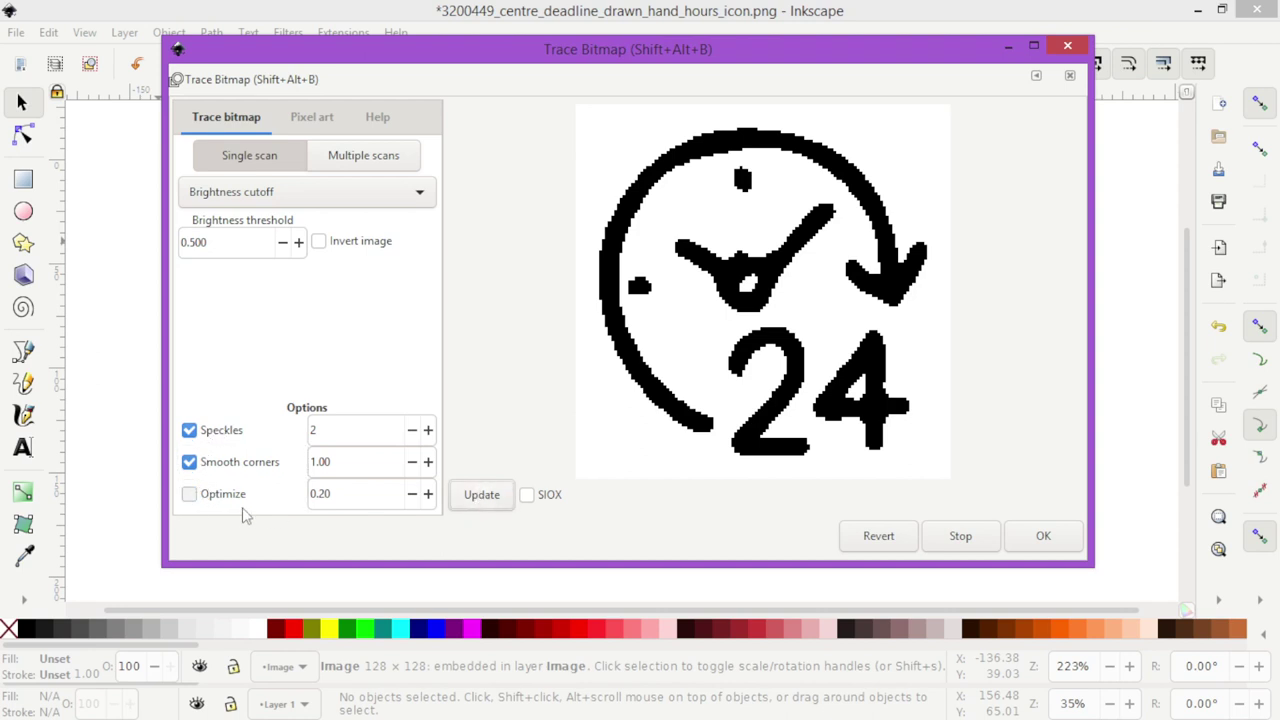
{"action": "left_click", "coordinate": [190, 497]}
Preview the trace at a 0.030 brightness threshold, then begin retyping the threshold
{"action": "left_click", "coordinate": [216, 245]}
{"action": "triple_click", "coordinate": [216, 245]}
{"action": "key", "text": "BackSpace"}
{"action": "type", "text": ".2"}
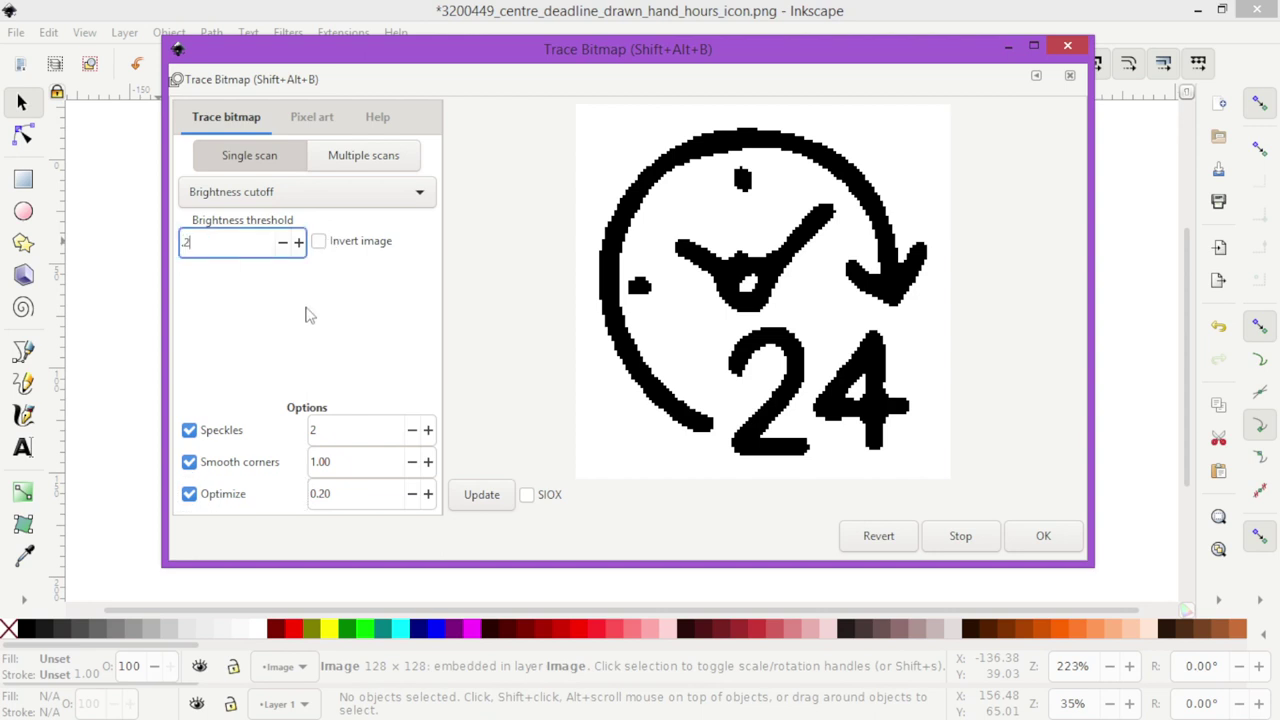
{"action": "left_click_drag", "start_coordinate": [226, 248], "coordinate": [165, 243]}
{"action": "type", "text": "3"}
{"action": "left_click", "coordinate": [482, 494]}
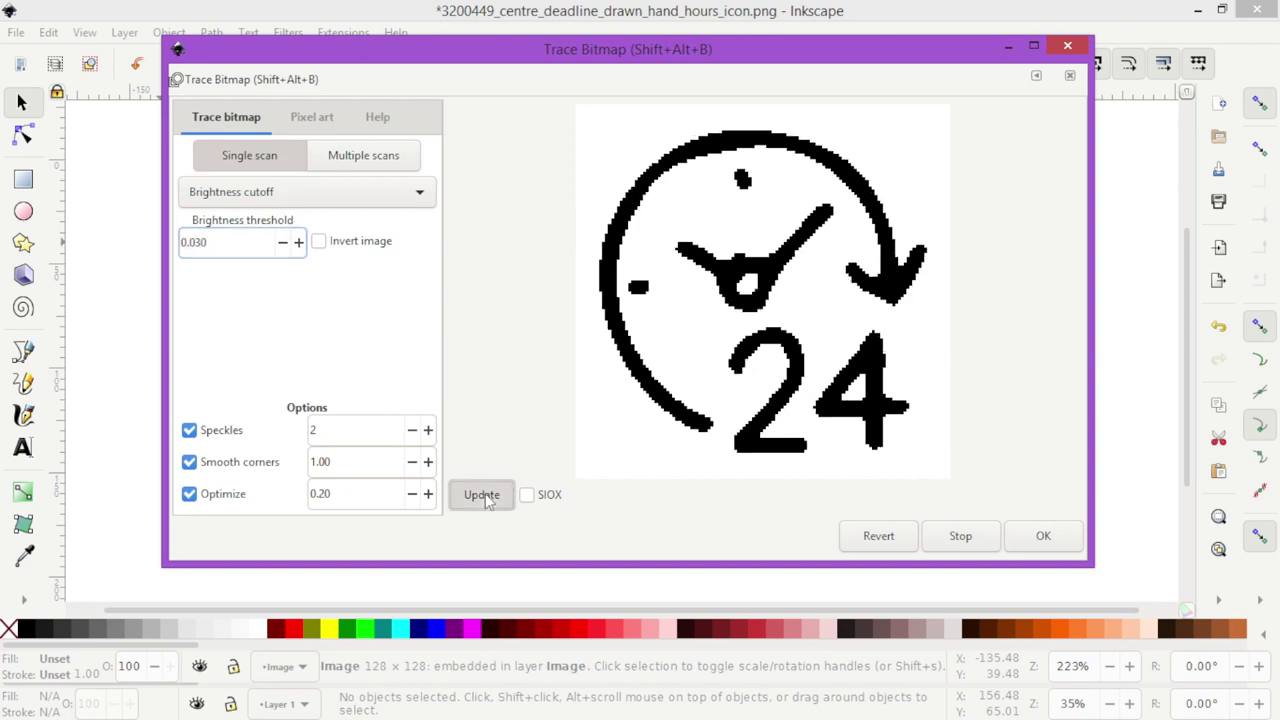
{"action": "left_click_drag", "start_coordinate": [240, 248], "coordinate": [163, 234]}
{"action": "type", "text": "."}
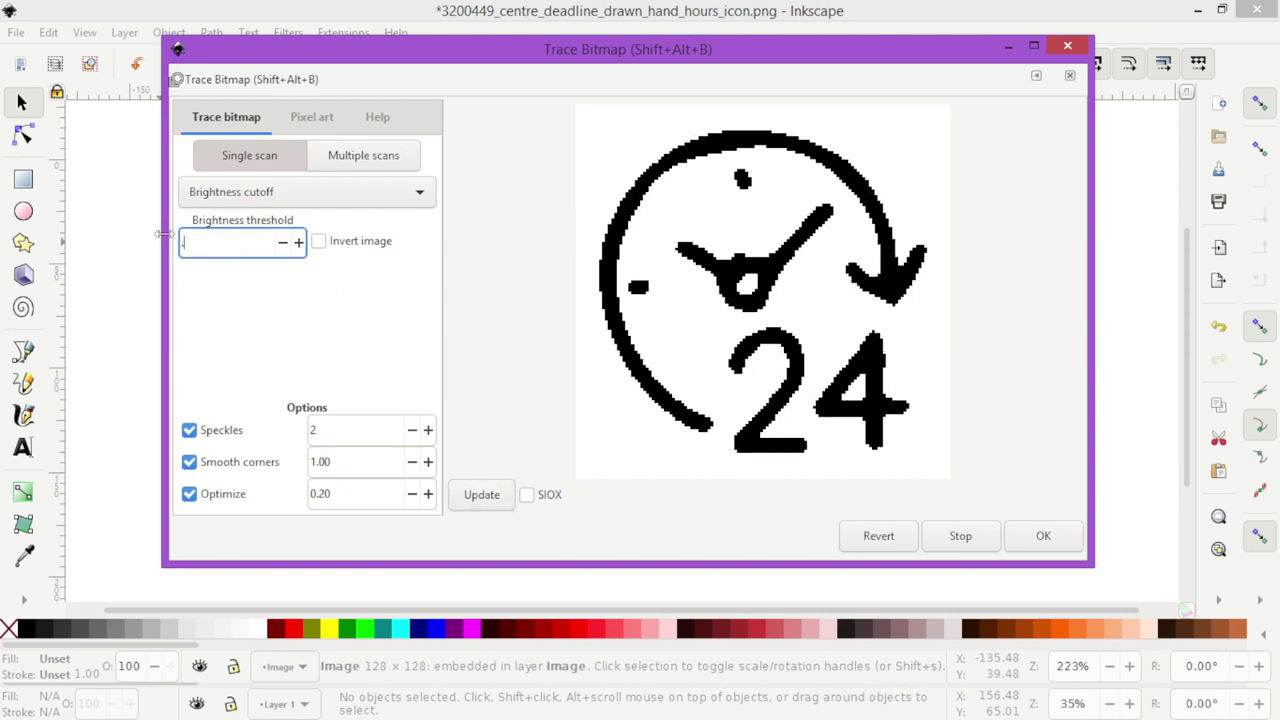
{"action": "type", "text": "2"}
Set the brightness threshold to 0.300, preview it, and run the trace
{"action": "left_click", "coordinate": [486, 494]}
{"action": "left_click_drag", "start_coordinate": [252, 240], "coordinate": [165, 243]}
{"action": "key", "text": "BackSpace"}
{"action": "type", "text": ".3"}
{"action": "left_click", "coordinate": [503, 490]}
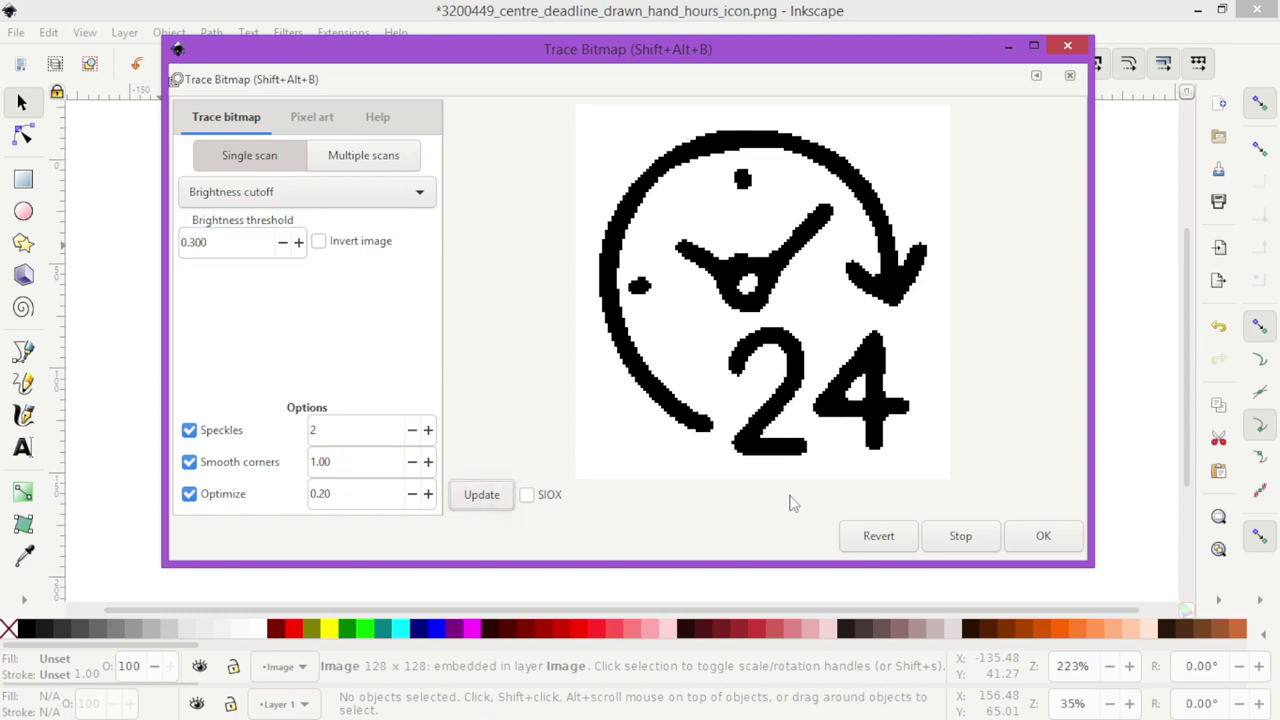
{"action": "left_click", "coordinate": [1030, 540]}
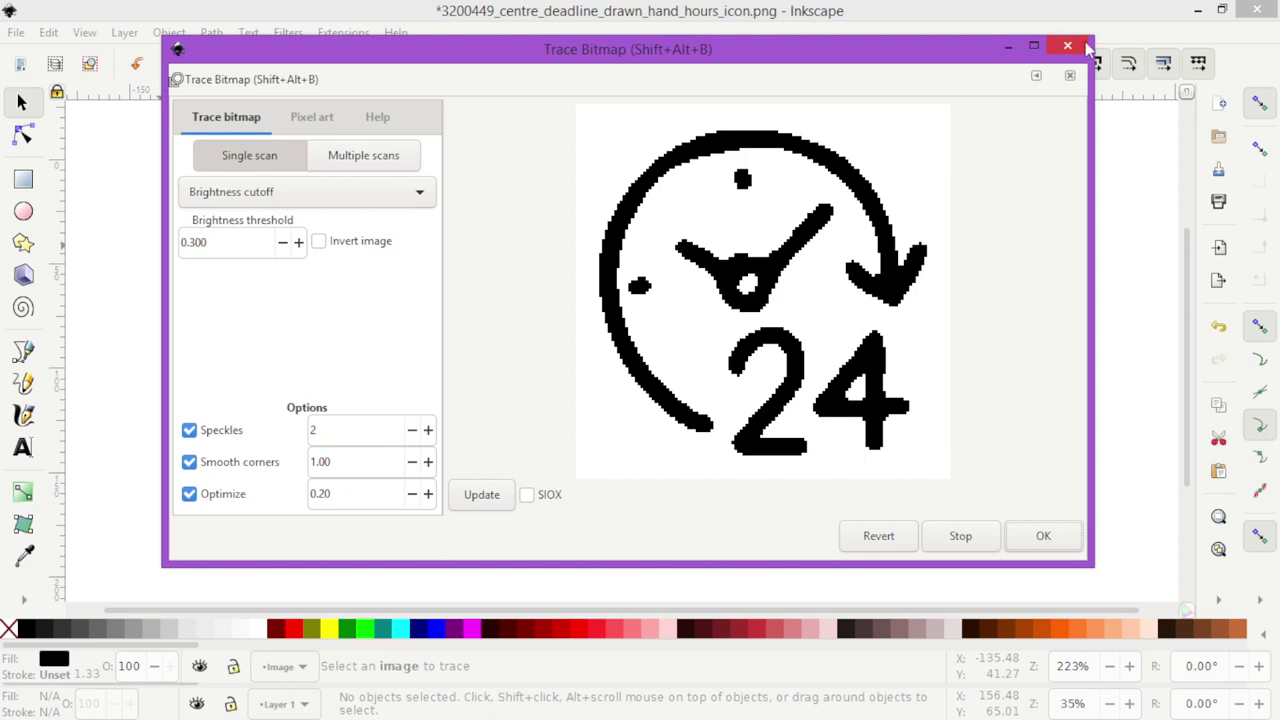
Move the traced clock right of the original and zoom to compare their edges
{"action": "left_click", "coordinate": [1087, 46]}
{"action": "left_click_drag", "start_coordinate": [637, 339], "coordinate": [986, 326]}
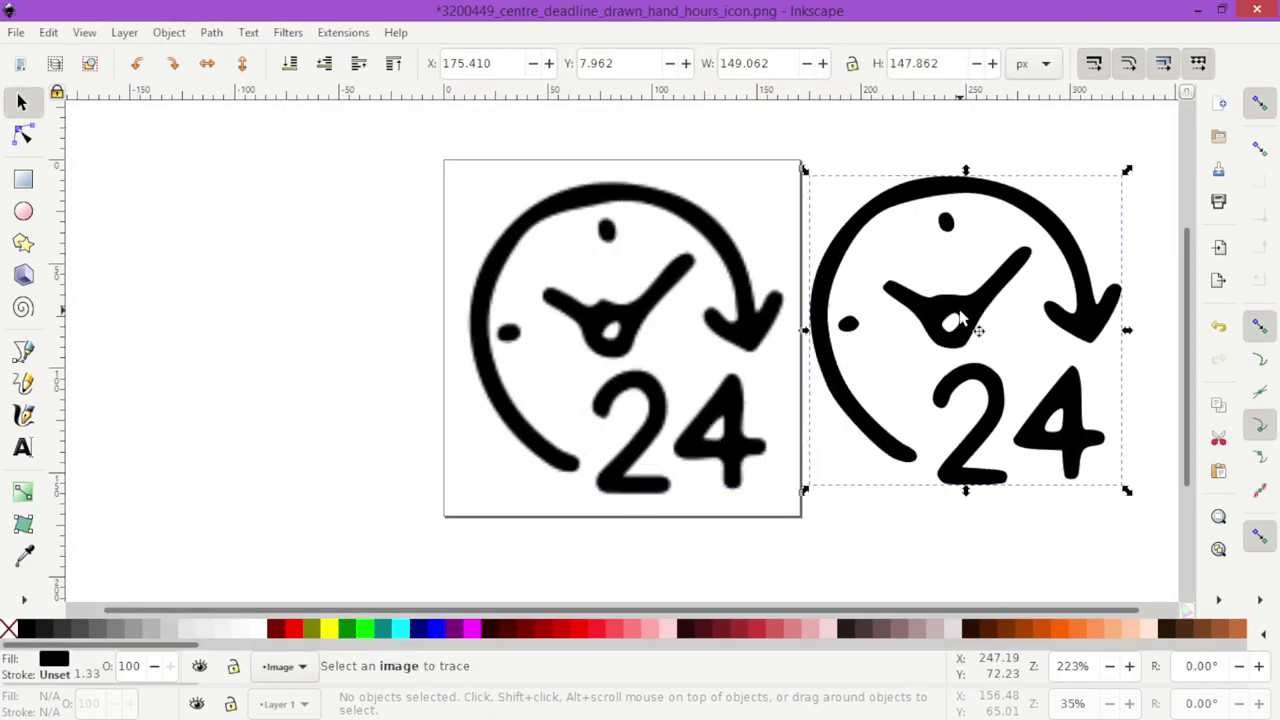
{"action": "key", "text": "plus"}
{"action": "key", "text": "plus"}
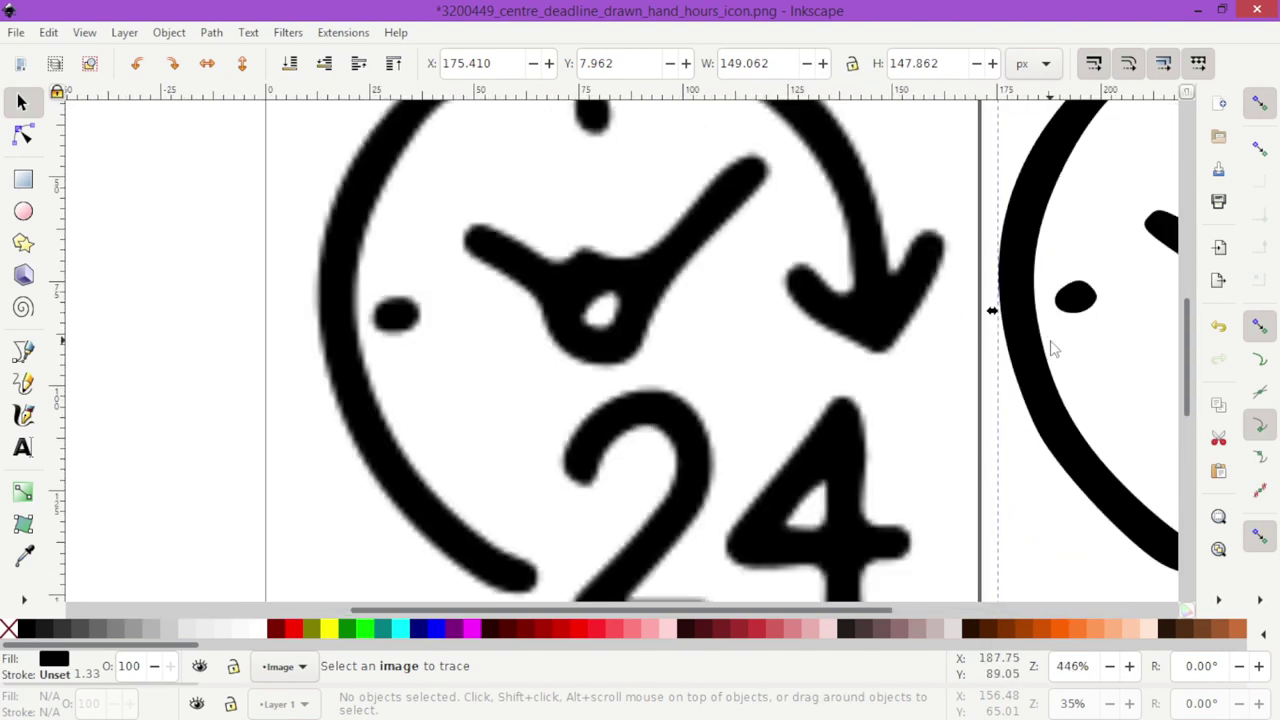
{"action": "key", "text": "space"}
{"action": "key", "text": "space"}
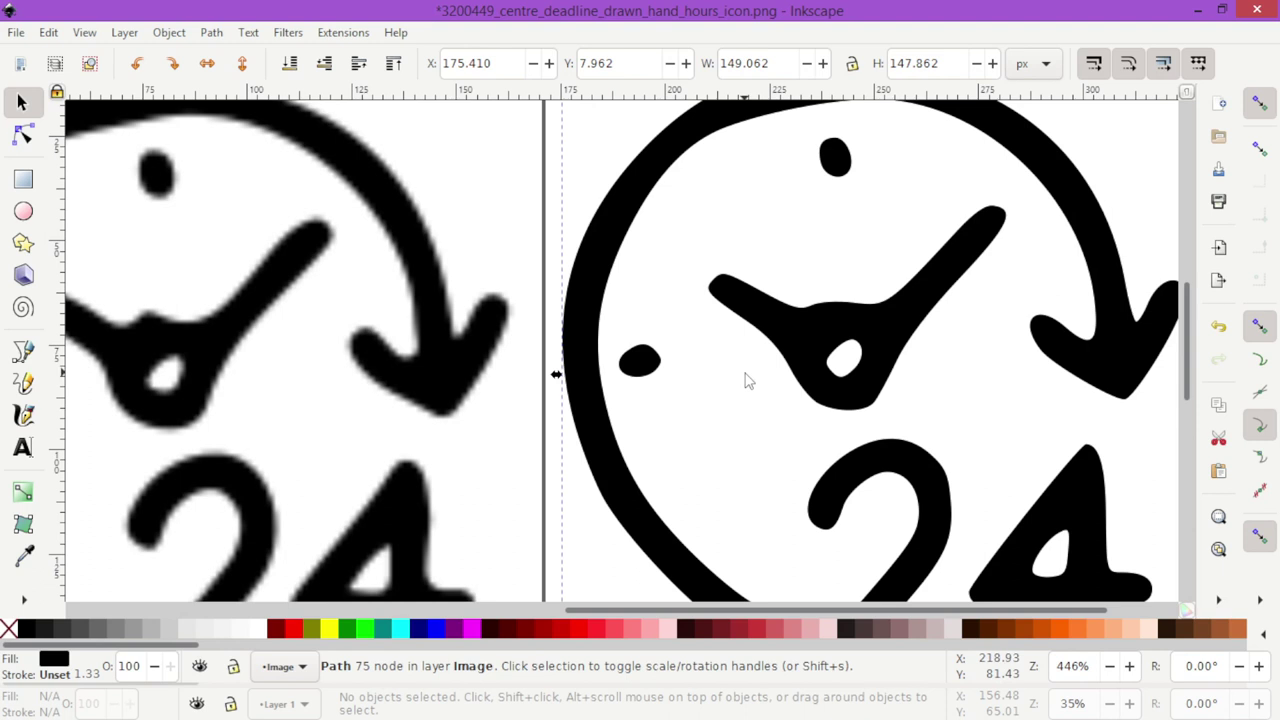
{"action": "scroll", "coordinate": [745, 380], "scroll_direction": "down", "scroll_amount": 2}
{"action": "key", "text": "minus"}
{"action": "key", "text": "minus"}
{"action": "key", "text": "minus"}
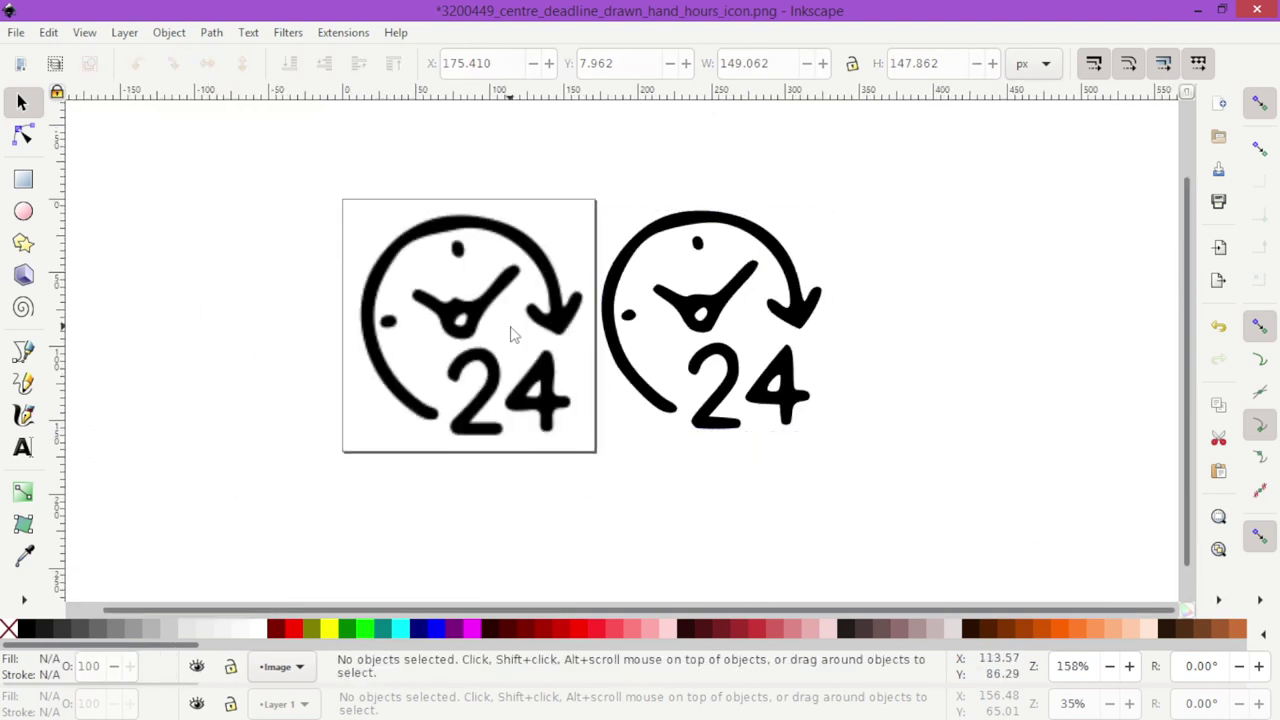
{"action": "left_click", "coordinate": [737, 334]}
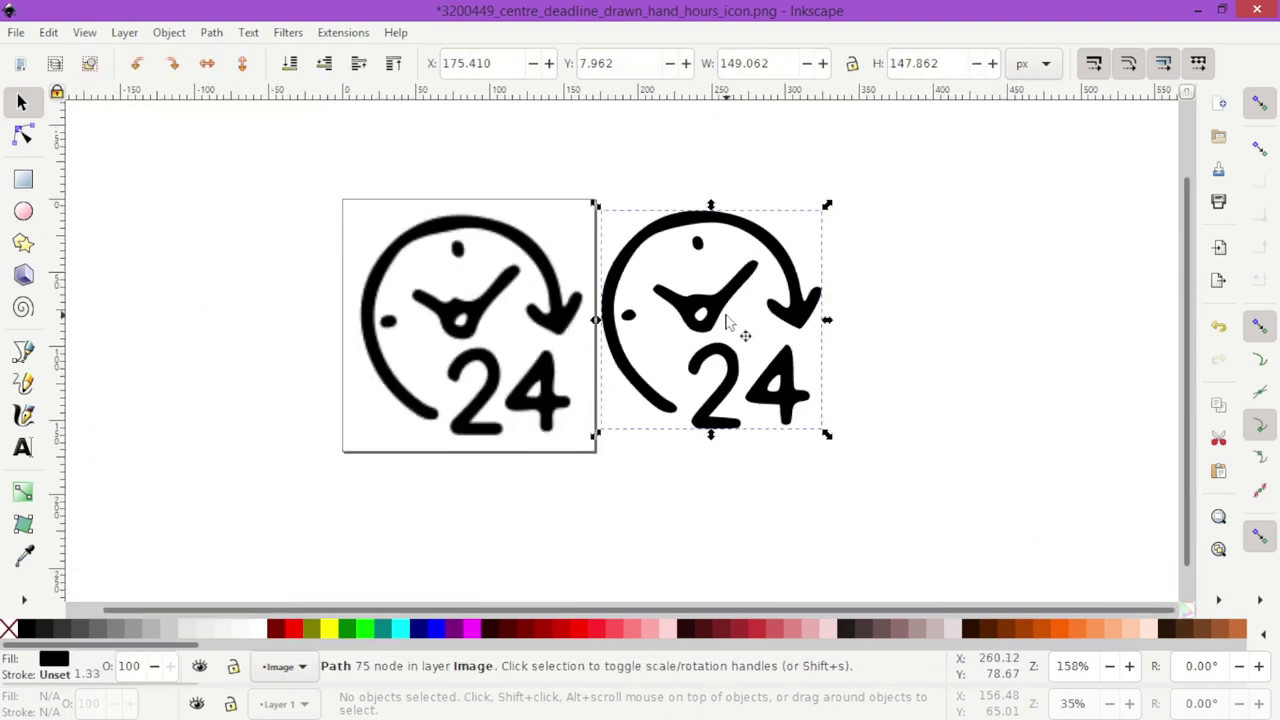
{"action": "key", "text": "plus"}
{"action": "key", "text": "plus"}
{"action": "key", "text": "plus"}
{"action": "key", "text": "plus"}
{"action": "key", "text": "minus"}
{"action": "key", "text": "minus"}
{"action": "key", "text": "minus"}
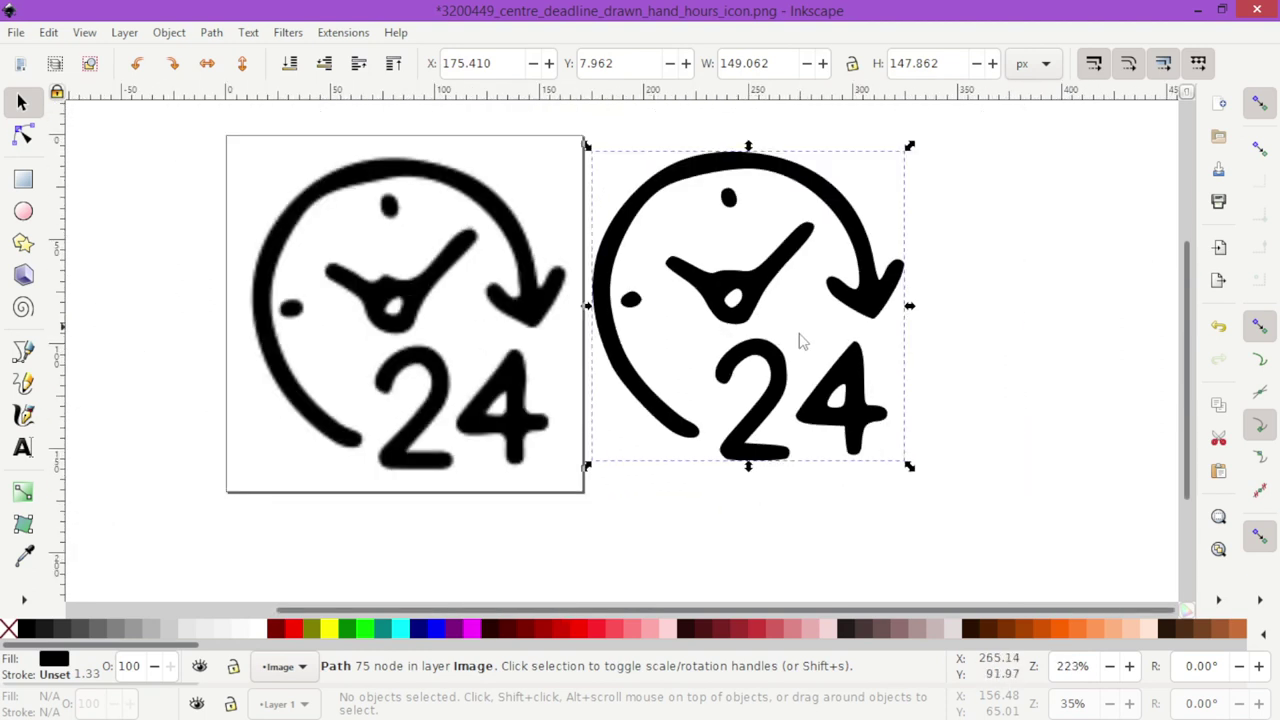
{"action": "left_click", "coordinate": [406, 311]}
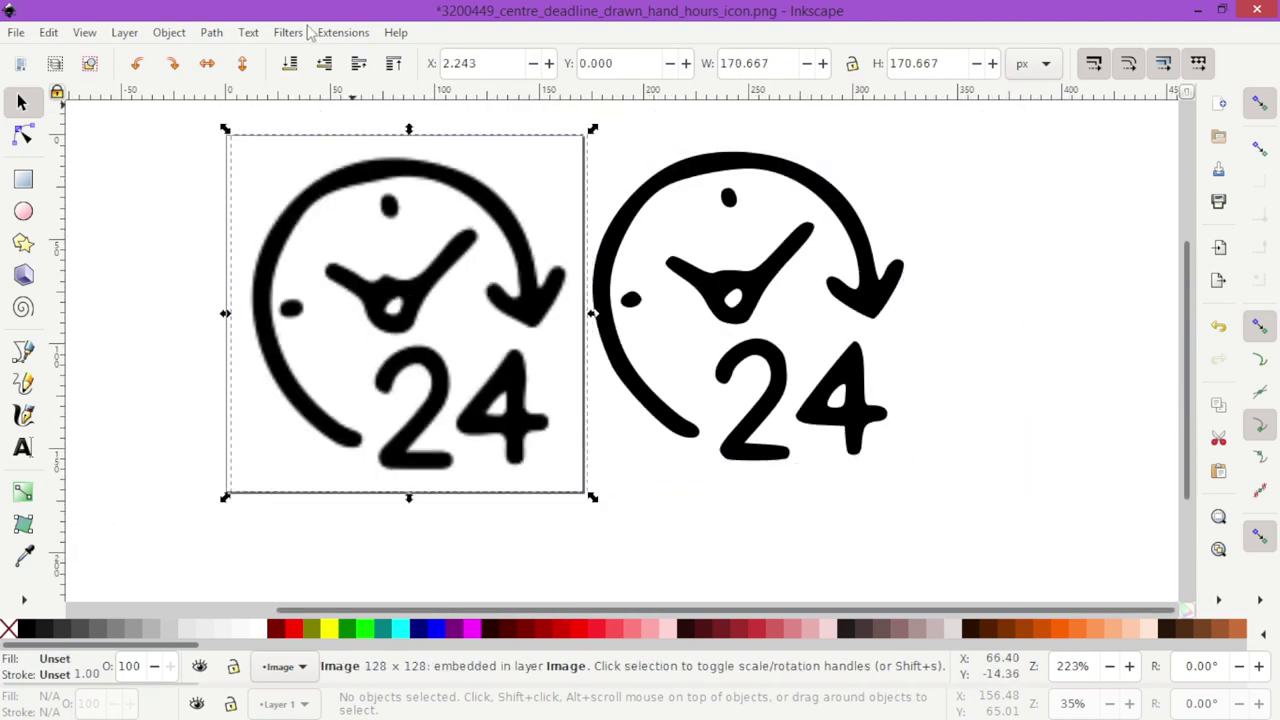
Trace the clock image again at a 0.100 brightness threshold
{"action": "left_click", "coordinate": [218, 32]}
{"action": "left_click", "coordinate": [235, 98]}
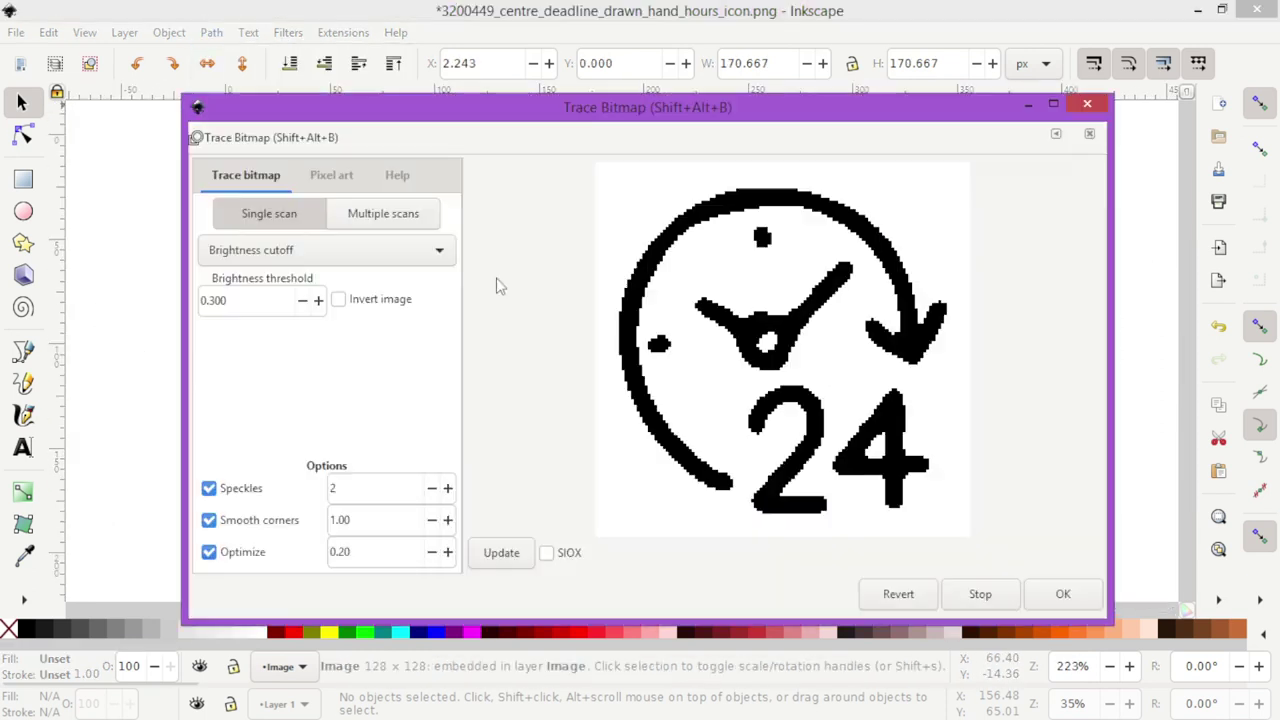
{"action": "left_click_drag", "start_coordinate": [260, 300], "coordinate": [196, 300]}
{"action": "key", "text": "BackSpace"}
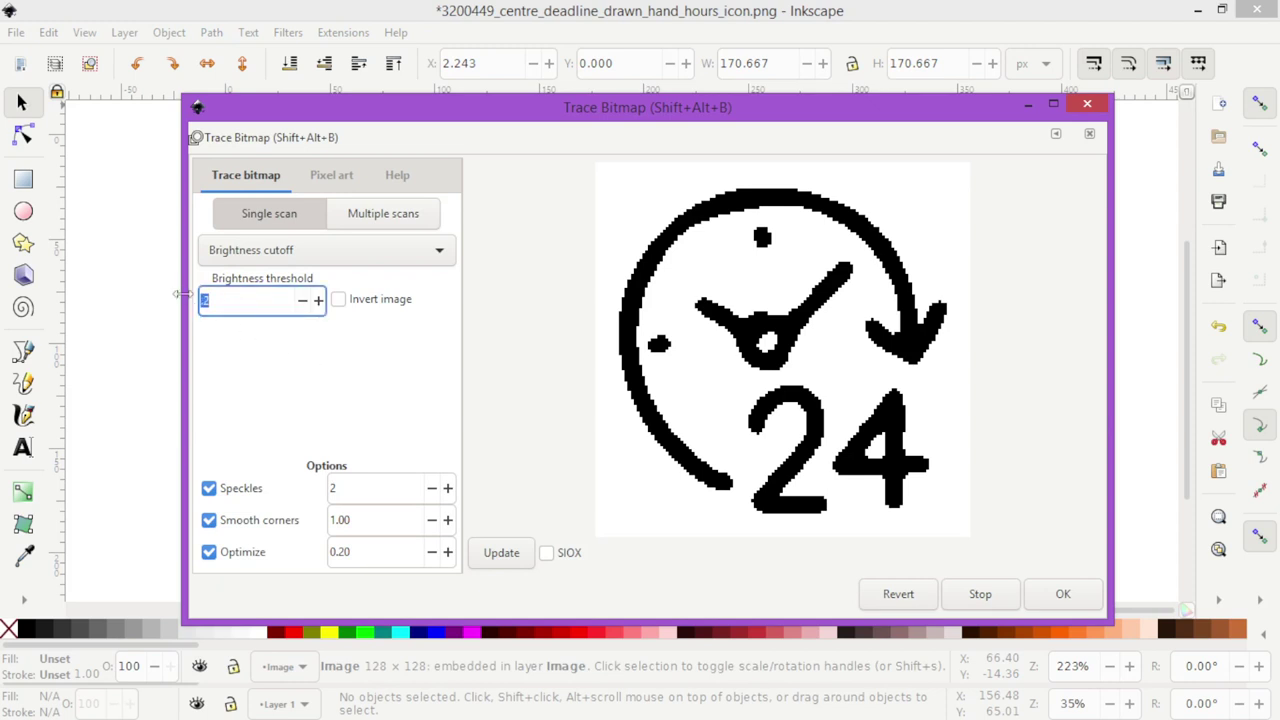
{"action": "left_click", "coordinate": [501, 552]}
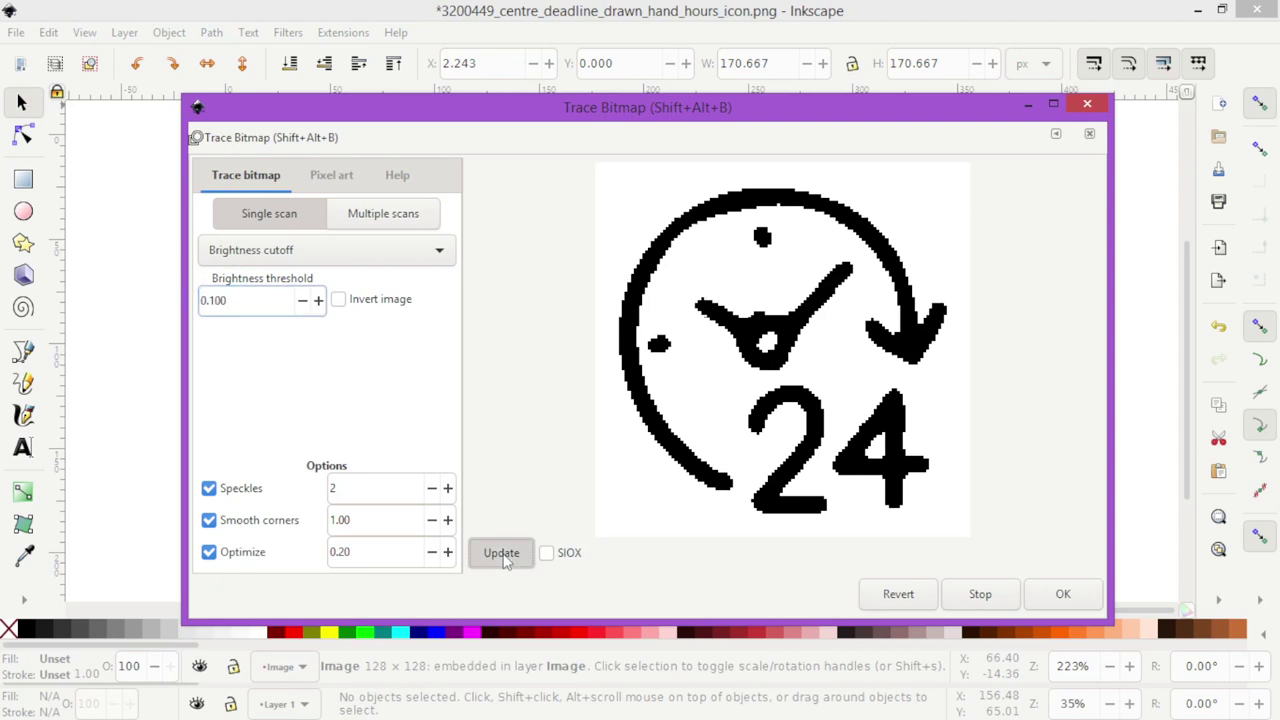
{"action": "left_click", "coordinate": [1062, 594]}
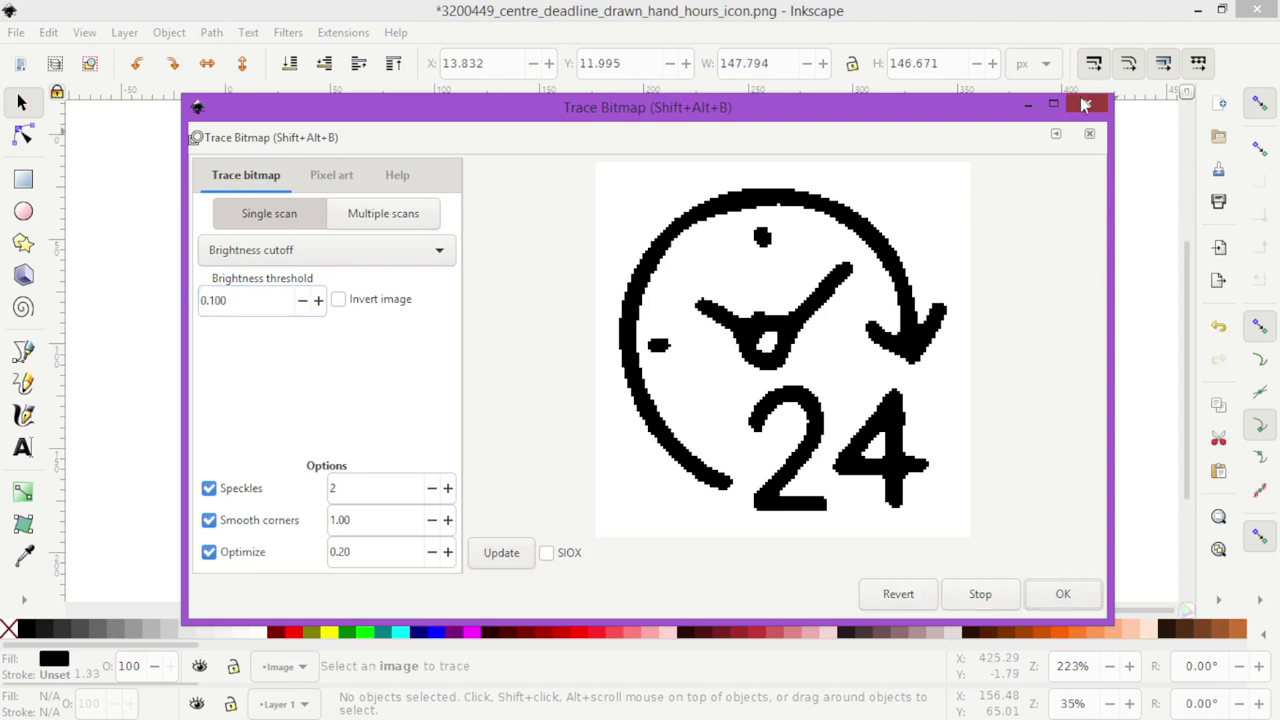
{"action": "left_click", "coordinate": [1087, 104]}
Place the new 72-node trace right of the first trace and frame all three clocks
{"action": "mouse_move", "coordinate": [430, 318]}
{"action": "left_mouse_down"}
{"action": "mouse_move", "coordinate": [209, 323]}
{"action": "mouse_move", "coordinate": [1035, 288]}
{"action": "mouse_move", "coordinate": [1049, 298]}
{"action": "left_mouse_up"}
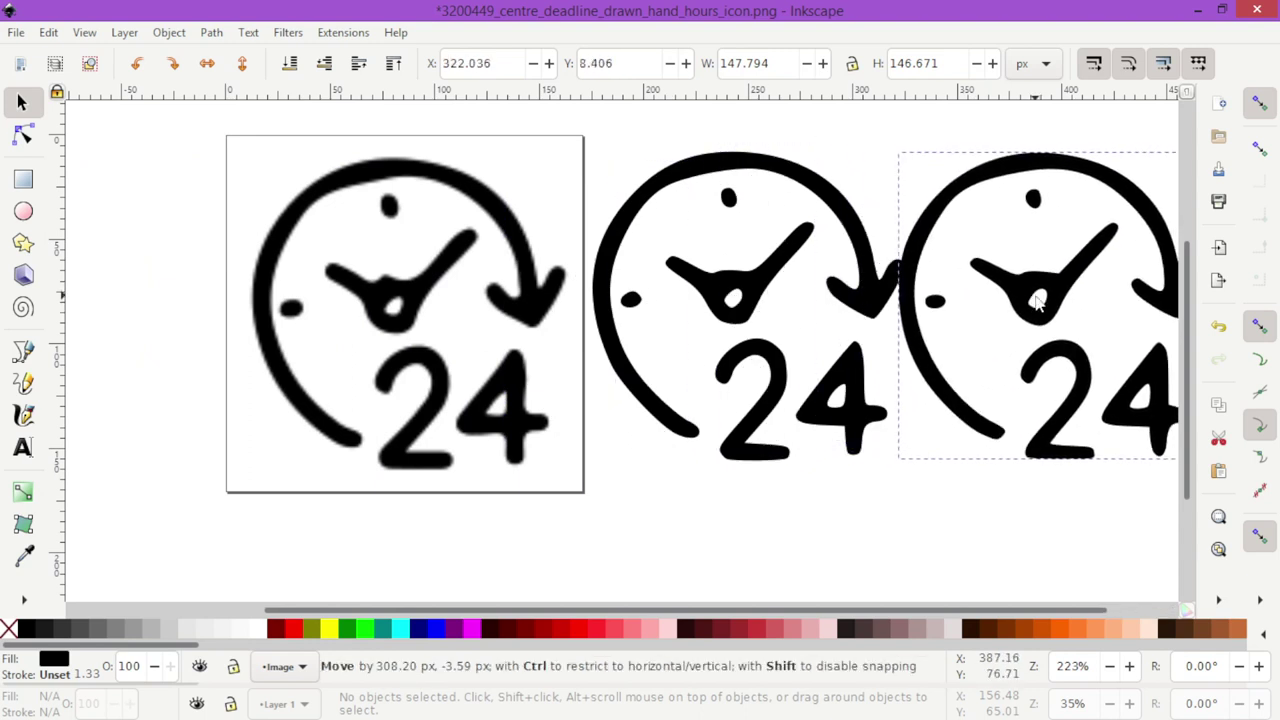
{"action": "left_click", "coordinate": [748, 306]}
{"action": "left_click", "coordinate": [1049, 288]}
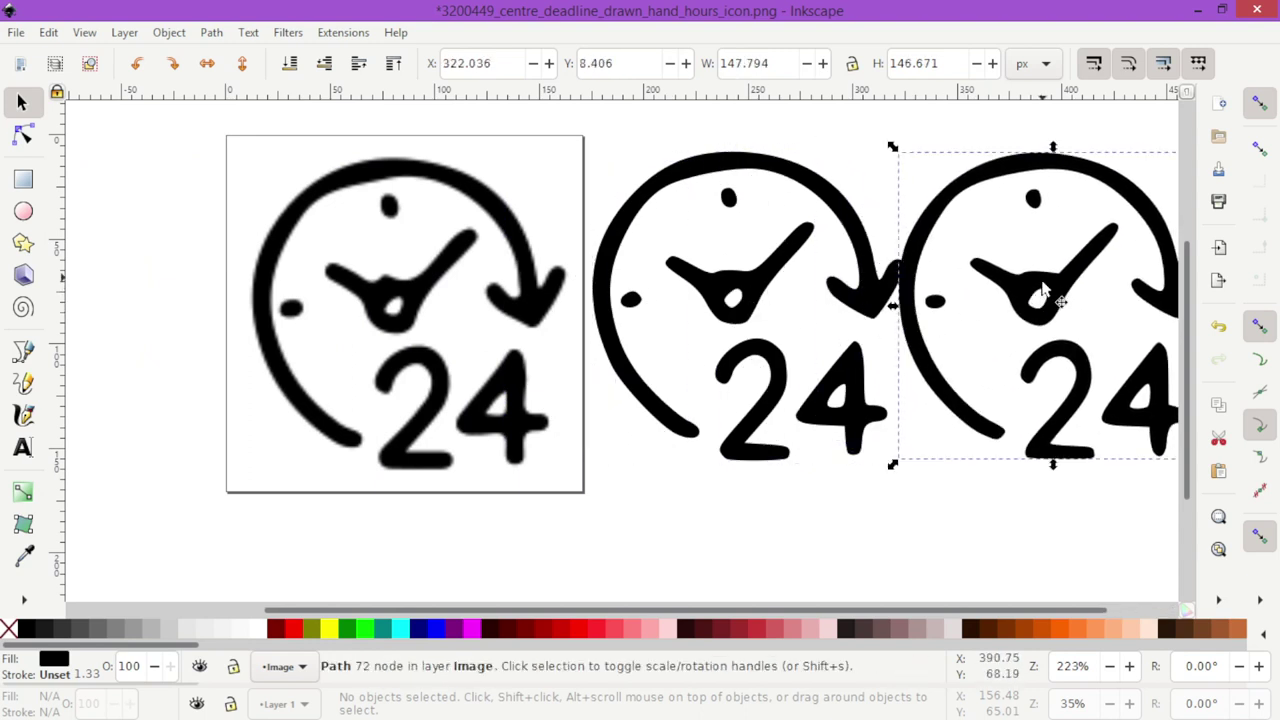
{"action": "left_click_drag", "start_coordinate": [1045, 288], "coordinate": [1058, 292]}
{"action": "key", "text": "minus"}
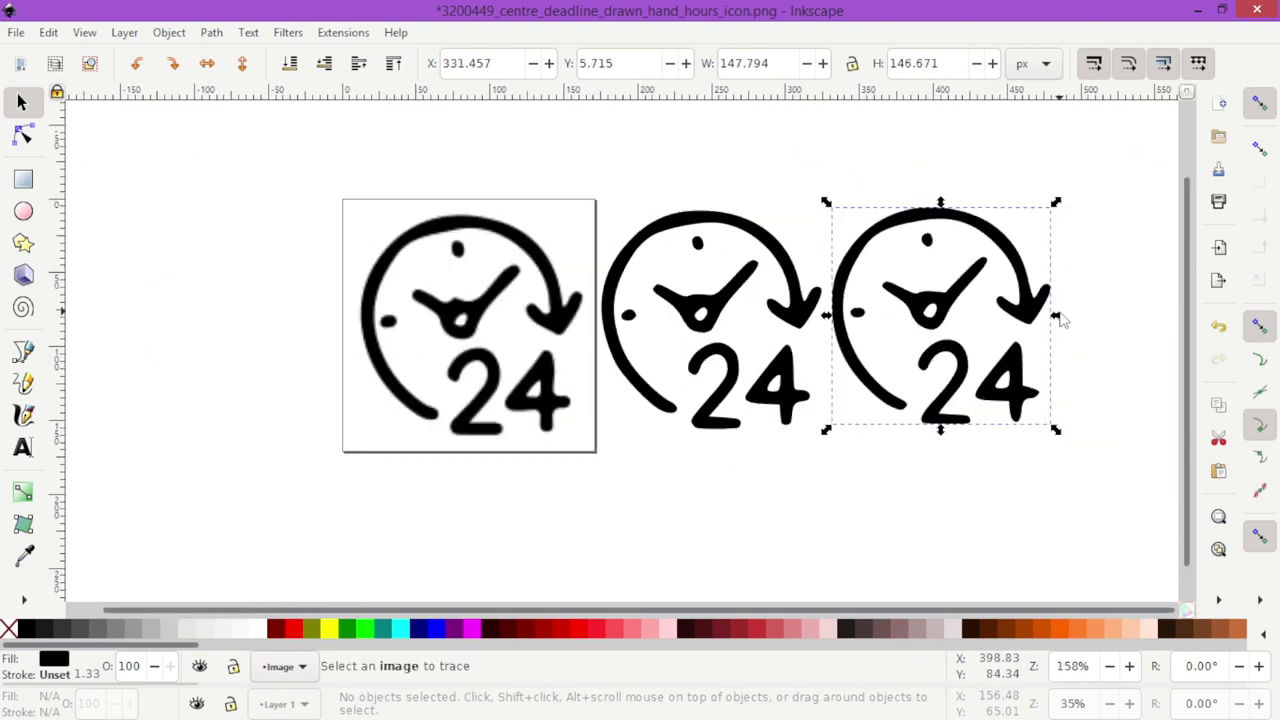
{"action": "left_click", "coordinate": [783, 400]}
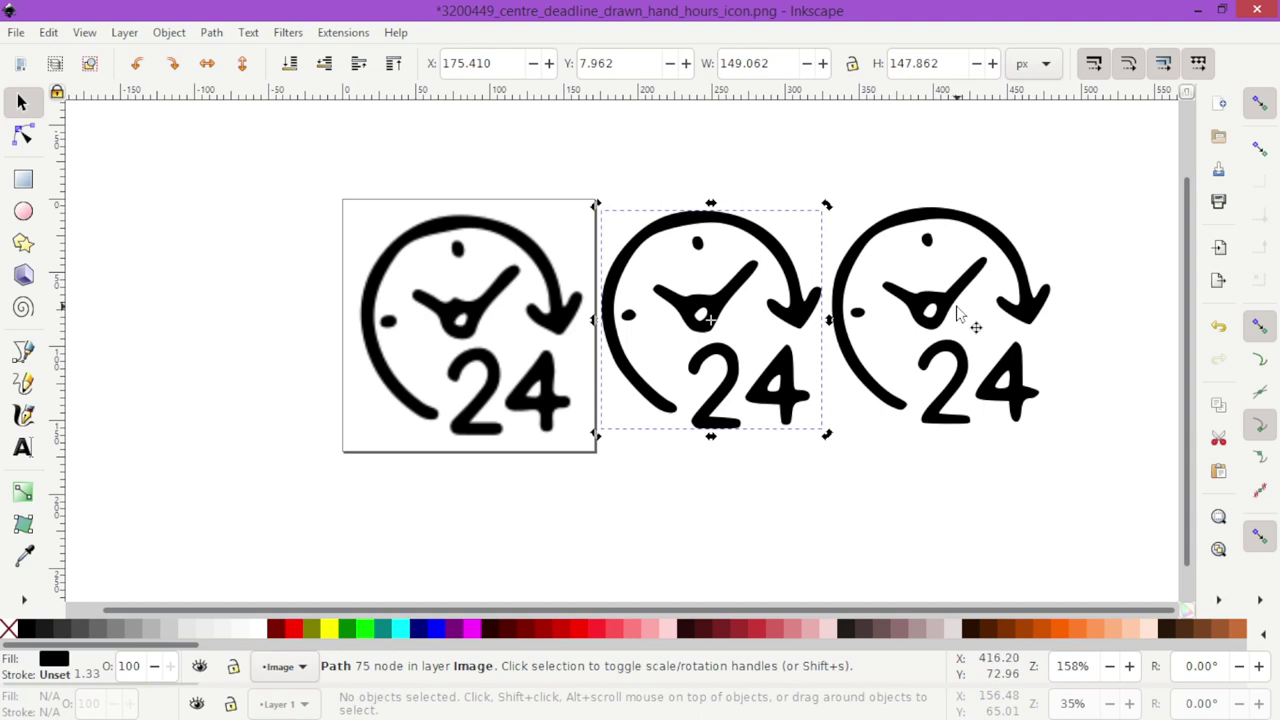
{"action": "left_click", "coordinate": [925, 316]}
{"action": "key", "text": "plus"}
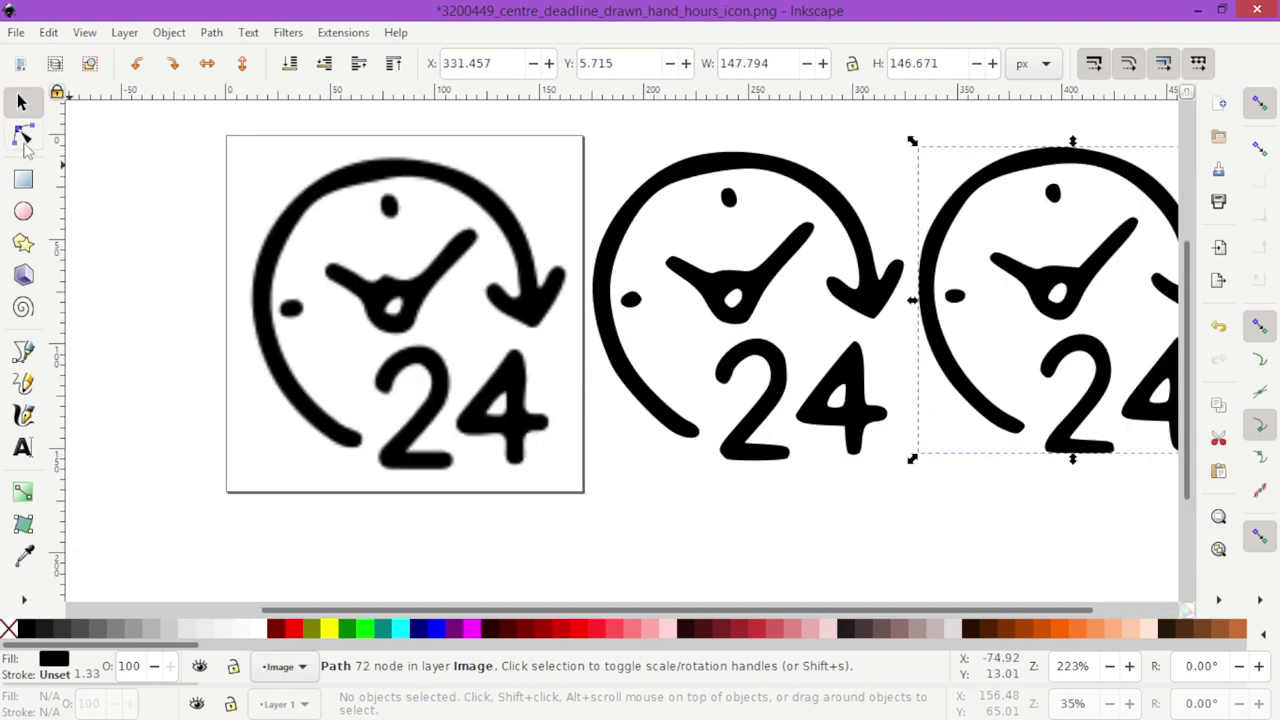
{"action": "left_click", "coordinate": [22, 135]}
{"action": "left_click_drag", "start_coordinate": [1047, 283], "coordinate": [812, 289]}
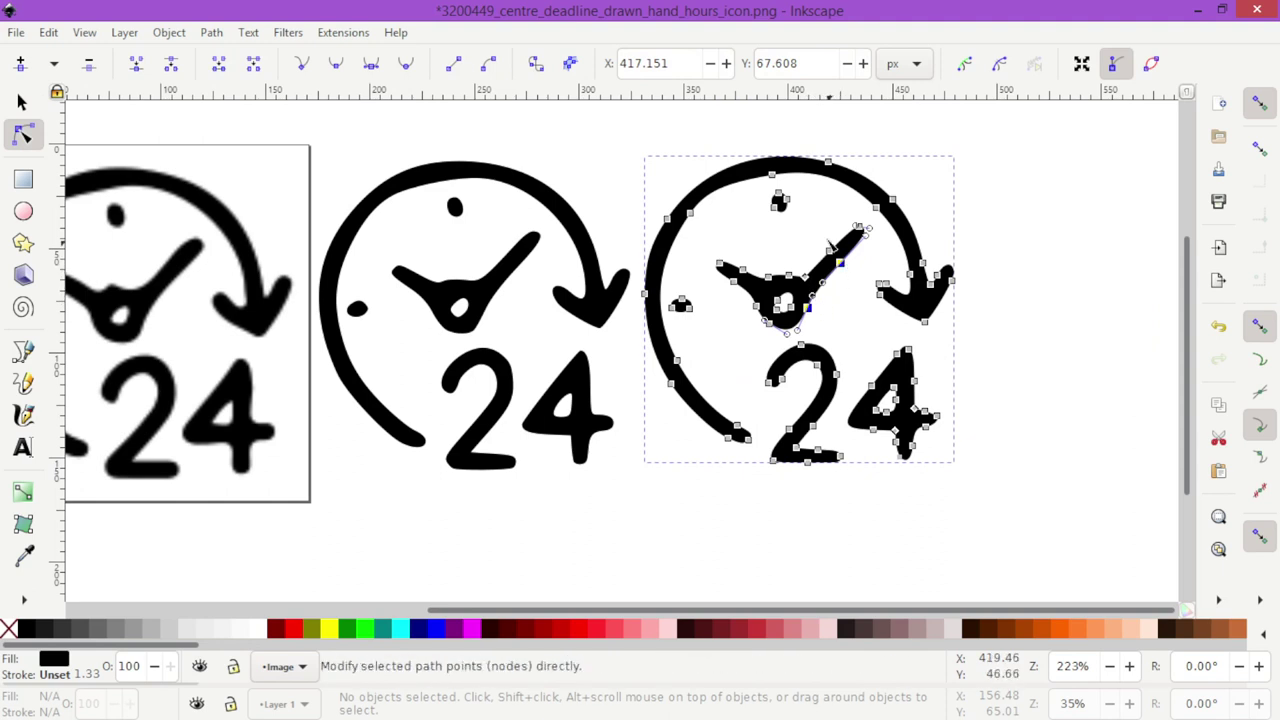
Pull in the hand's side node and reshape the centre-hole nodes, then zoom back out
{"action": "key", "text": "plus"}
{"action": "key", "text": "plus"}
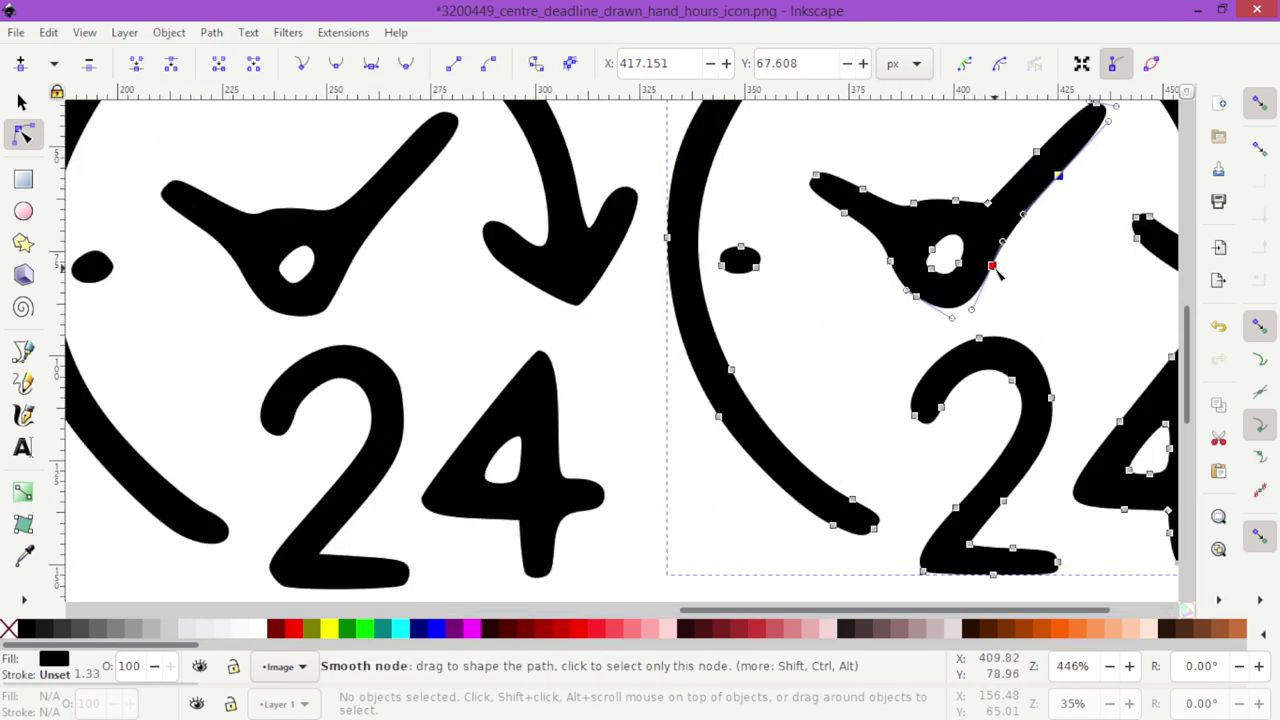
{"action": "left_click_drag", "start_coordinate": [1002, 269], "coordinate": [992, 267]}
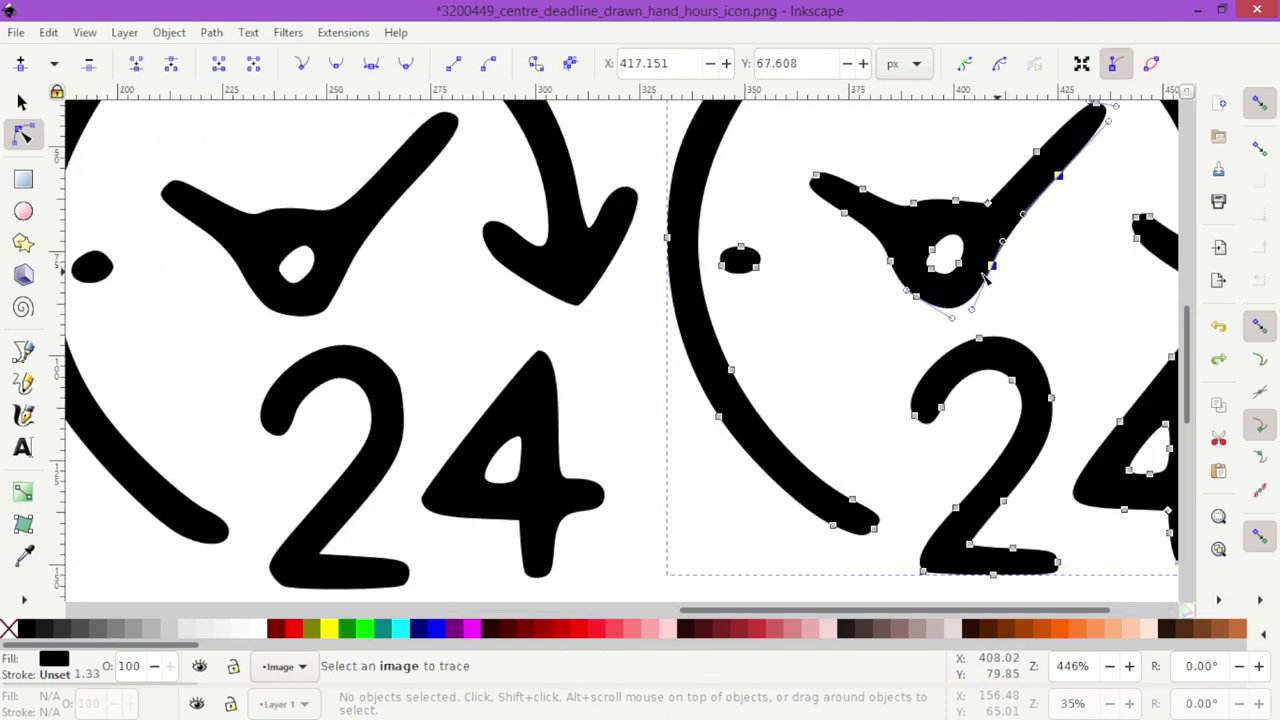
{"action": "left_click", "coordinate": [931, 254]}
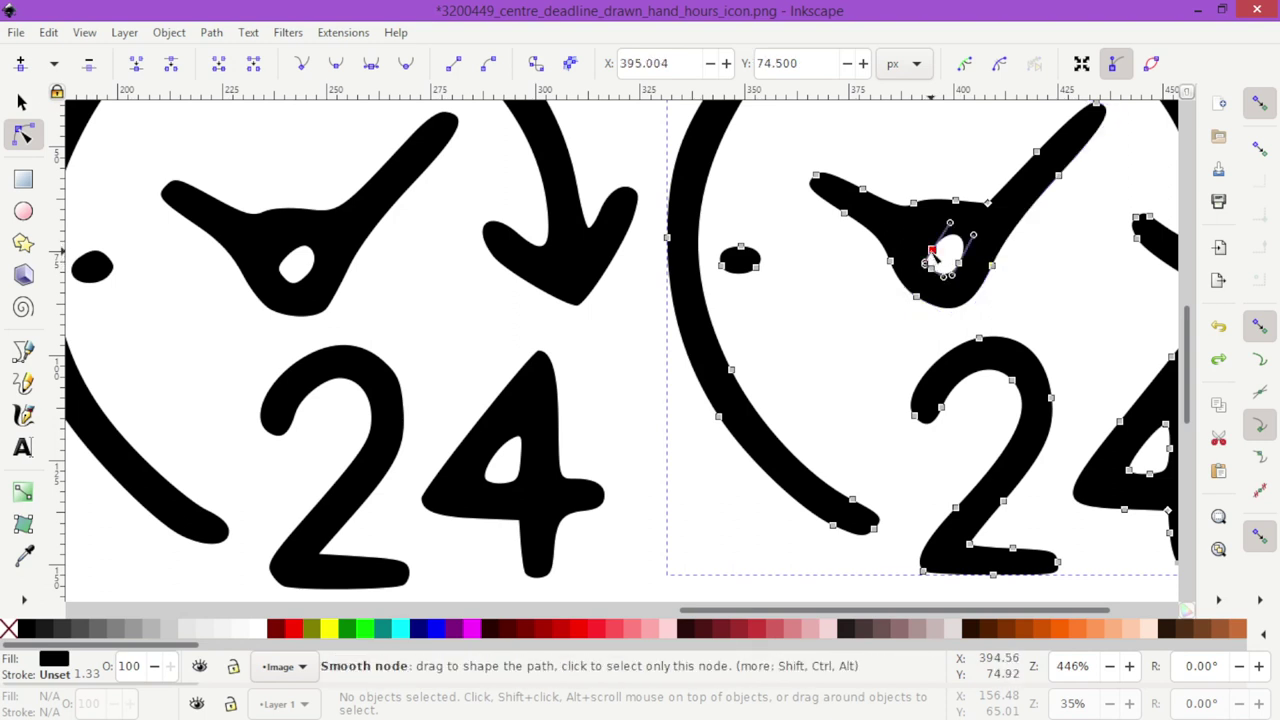
{"action": "left_click_drag", "start_coordinate": [931, 254], "coordinate": [927, 259]}
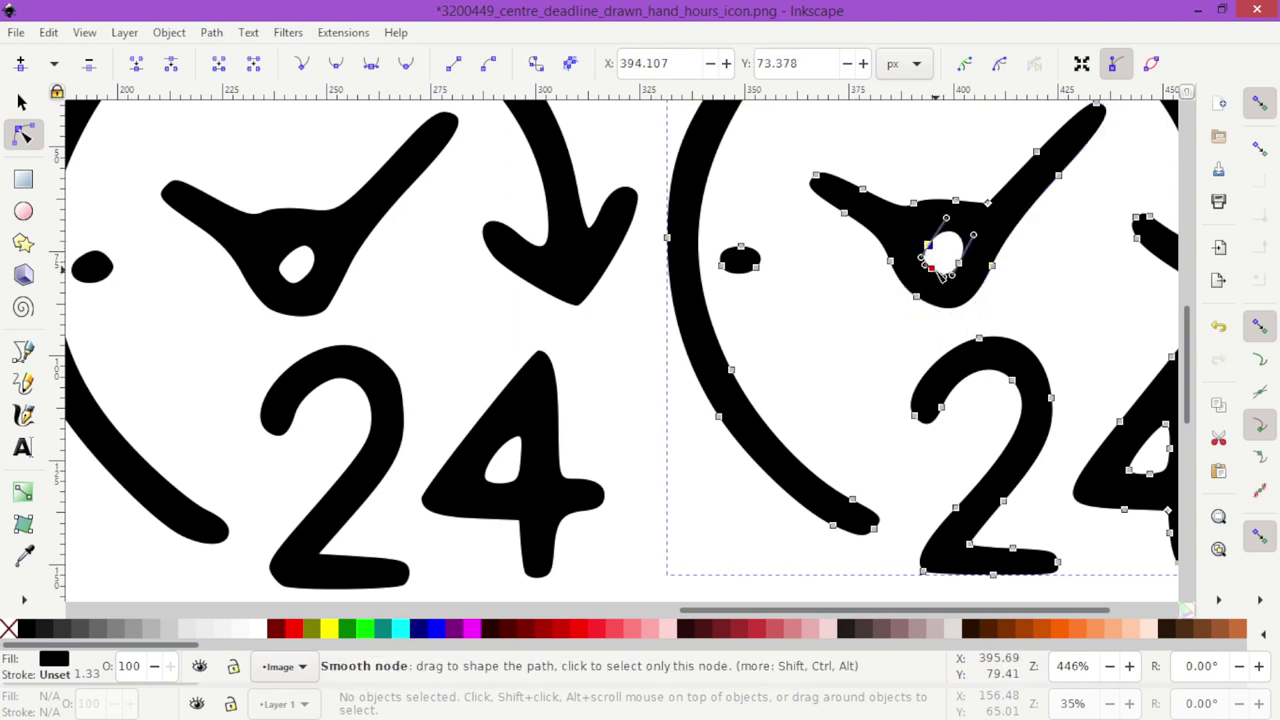
{"action": "left_click_drag", "start_coordinate": [935, 272], "coordinate": [935, 277]}
{"action": "left_click", "coordinate": [1013, 320]}
{"action": "key", "text": "minus"}
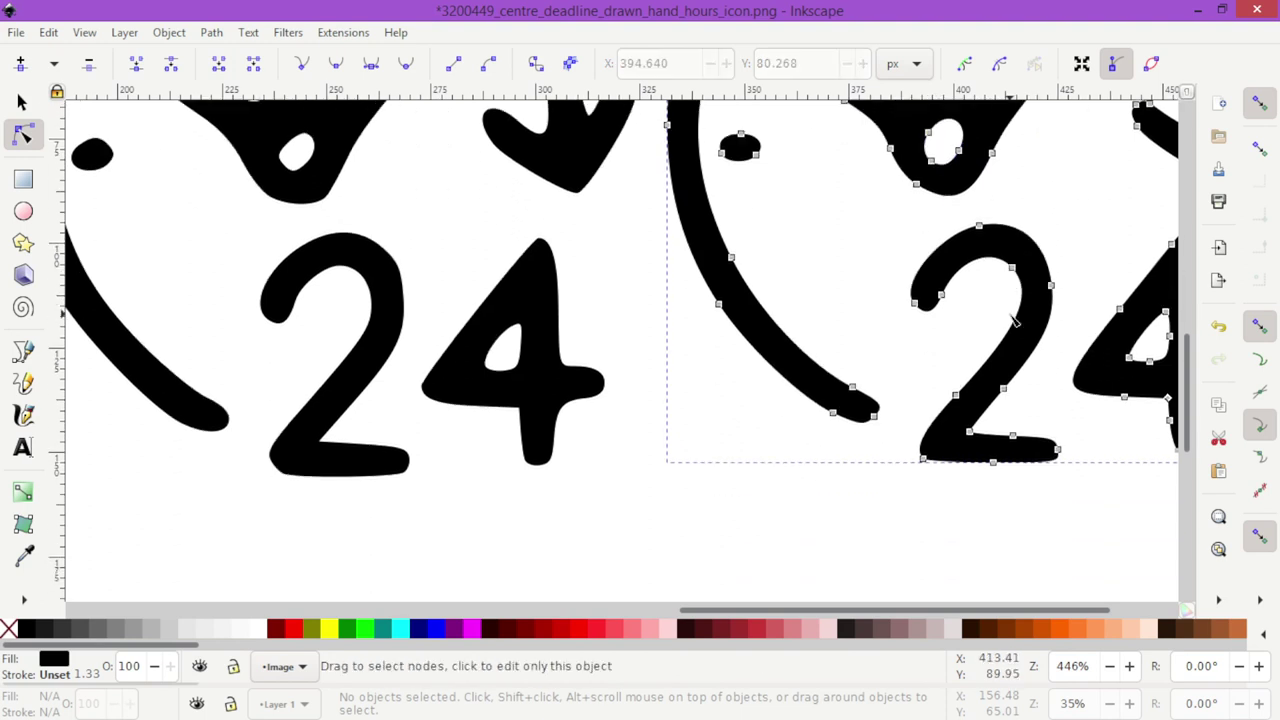
{"action": "key", "text": "minus"}
{"action": "key", "text": "minus"}
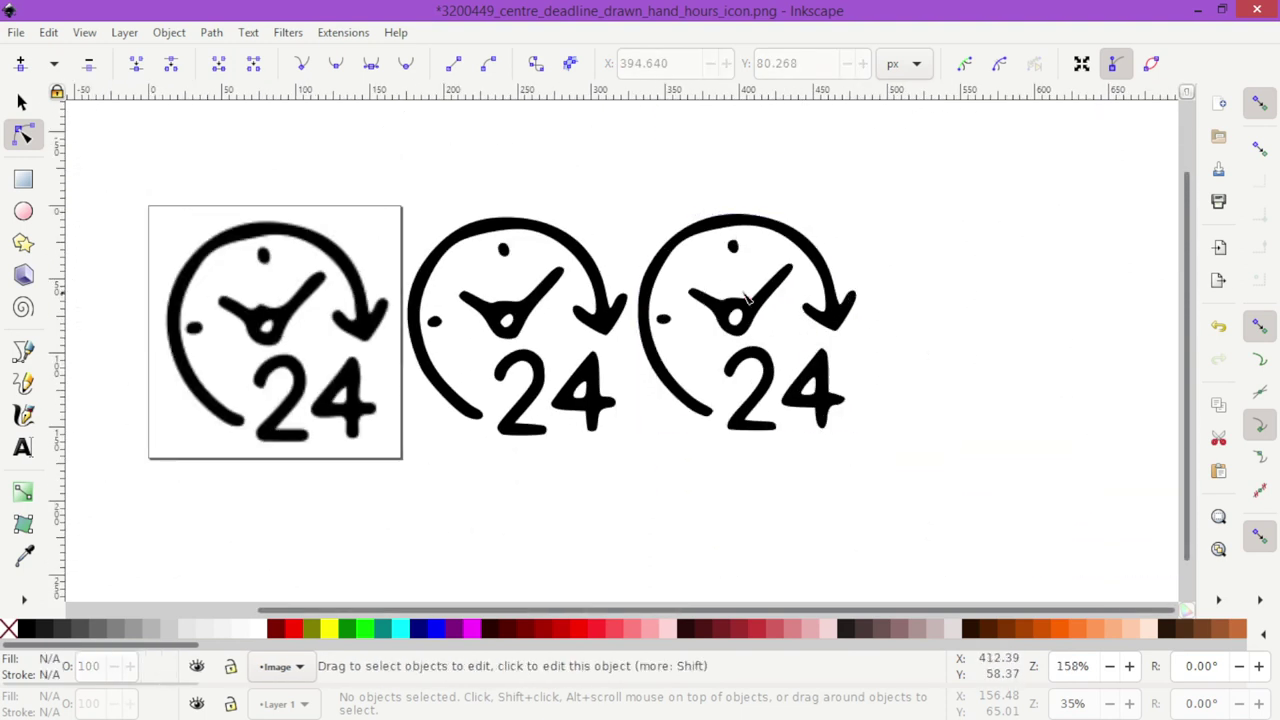
{"action": "left_click", "coordinate": [527, 310]}
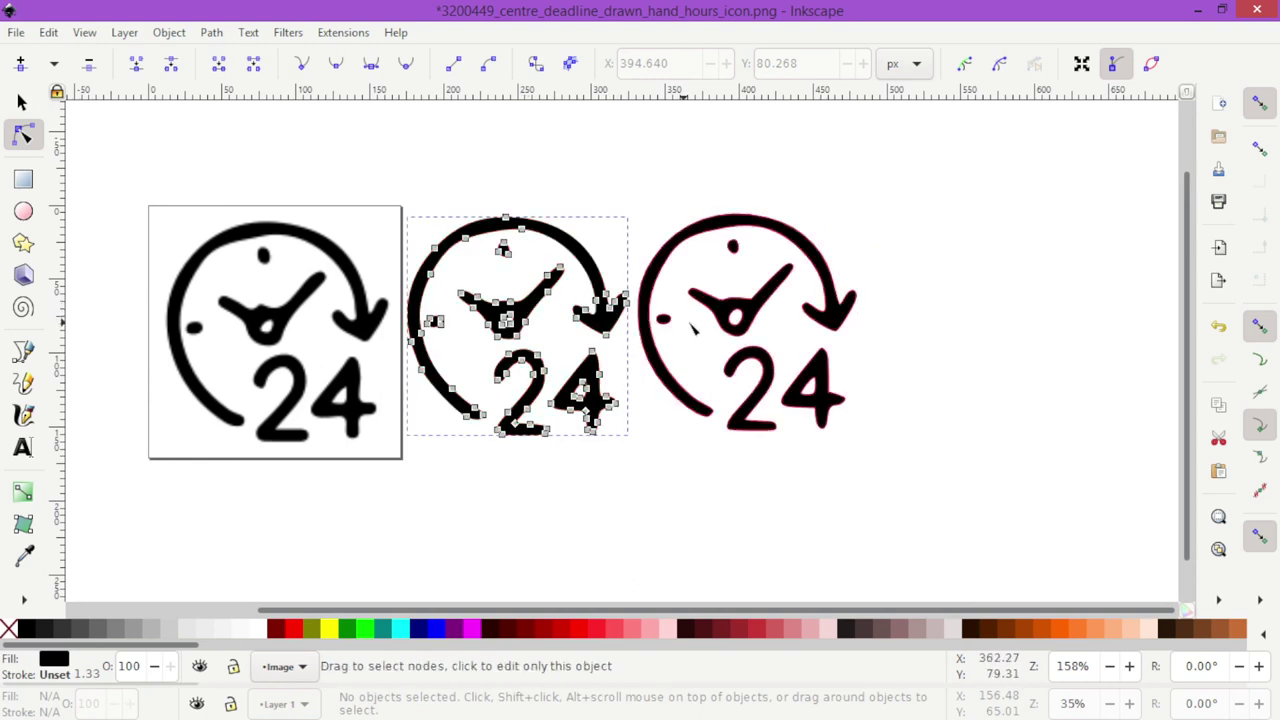
{"action": "left_click", "coordinate": [738, 314]}
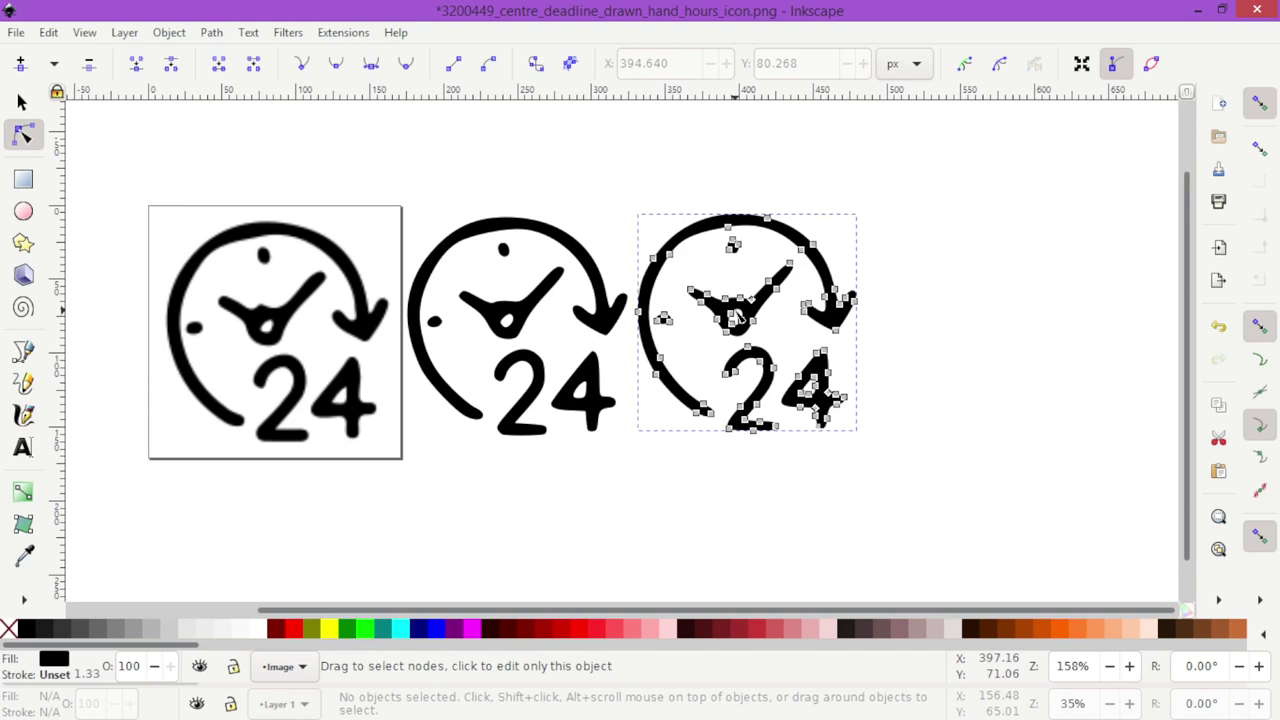
{"action": "left_click", "coordinate": [285, 338]}
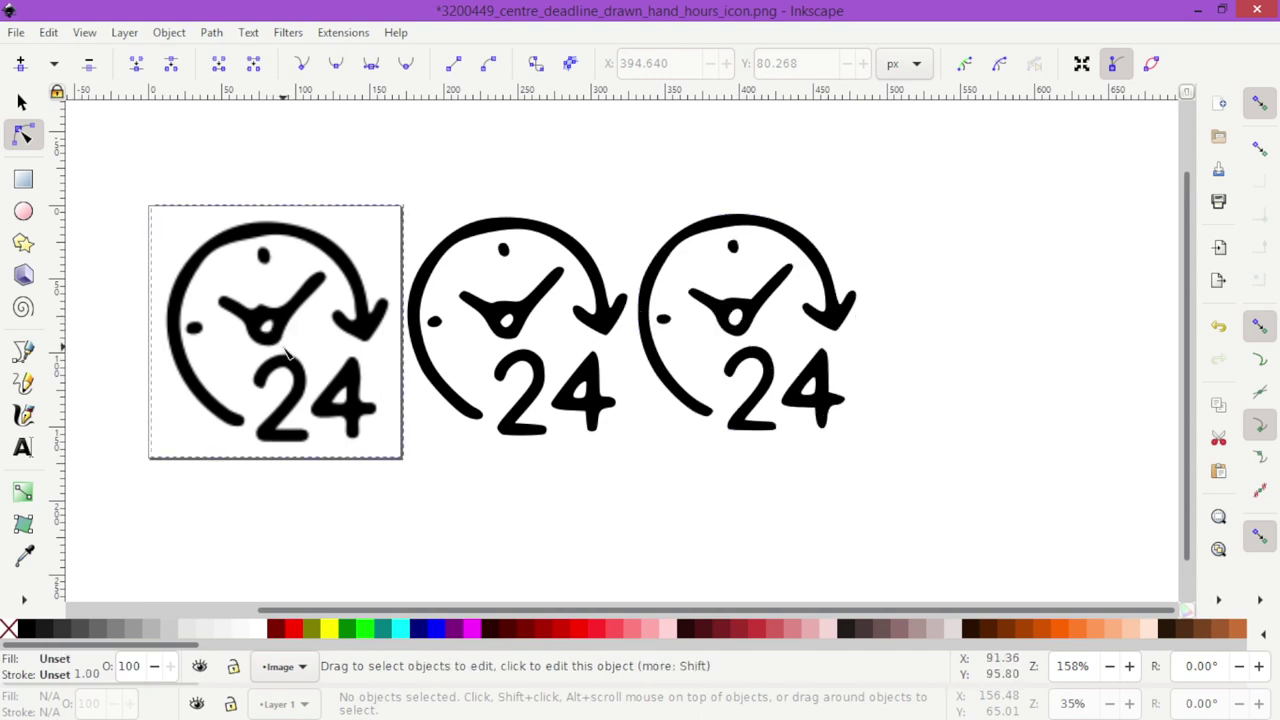
{"action": "left_click", "coordinate": [530, 322]}
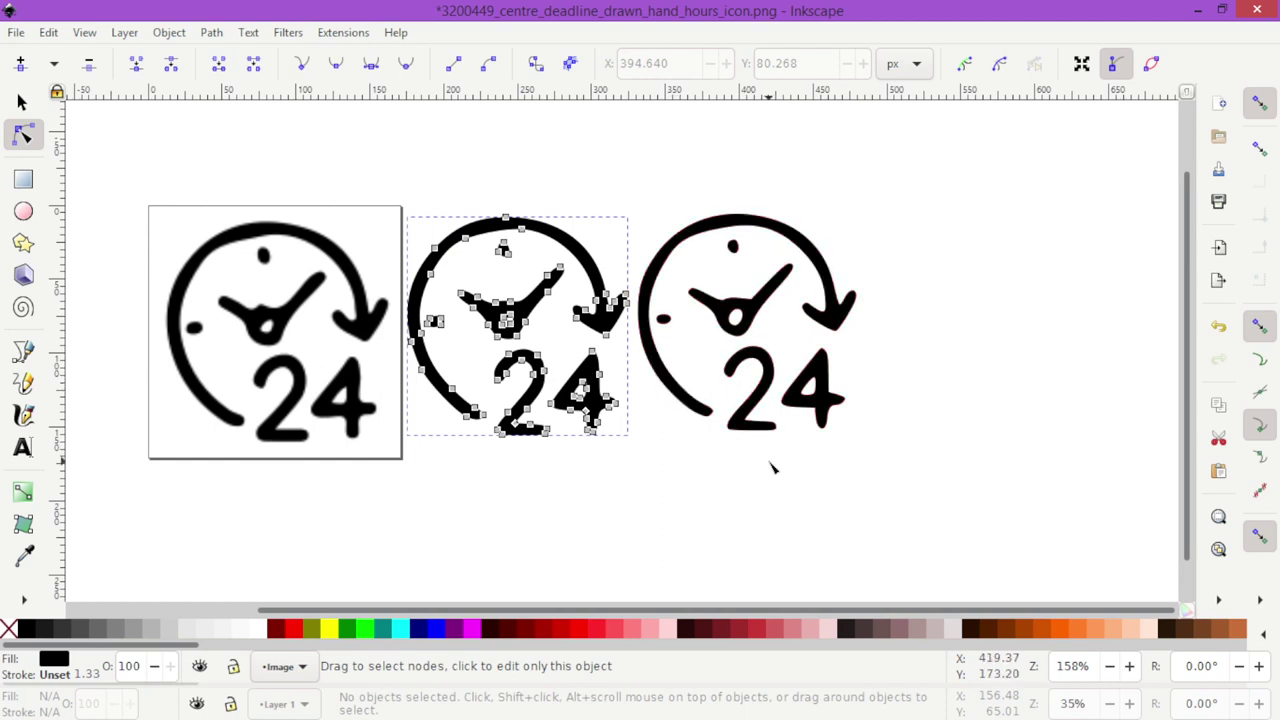
{"action": "left_click", "coordinate": [738, 300]}
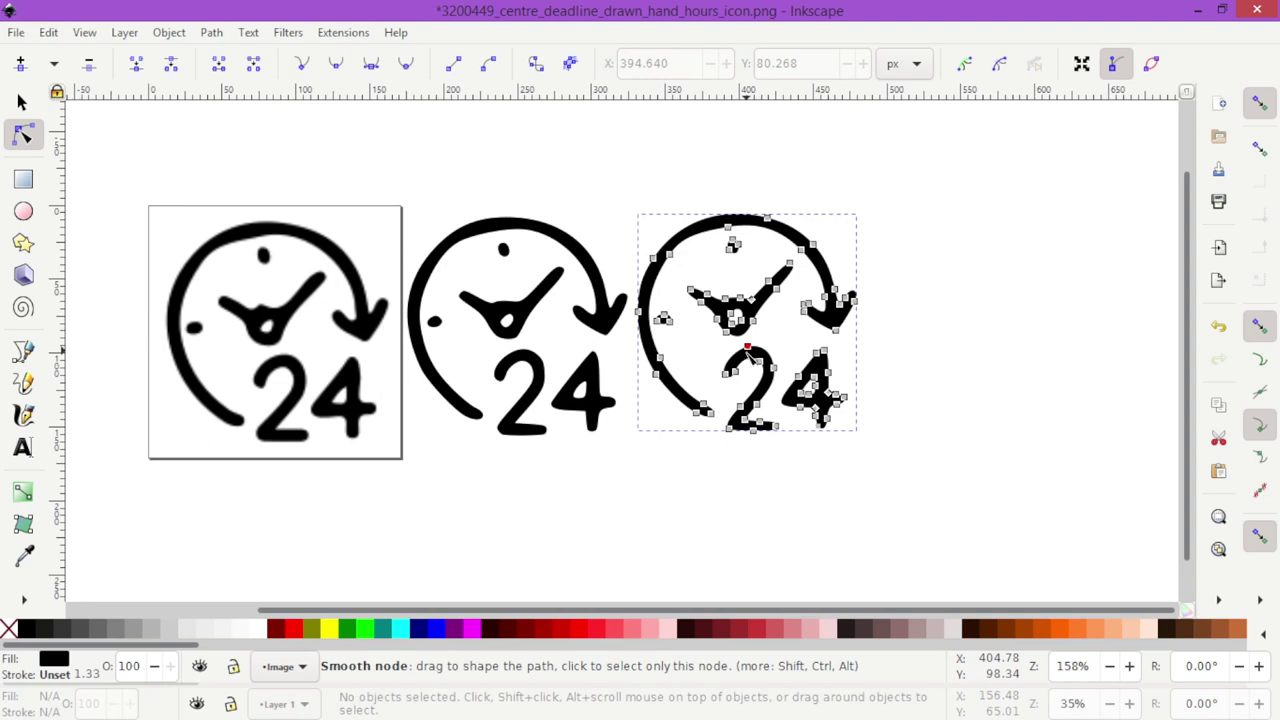
{"action": "left_click", "coordinate": [425, 360]}
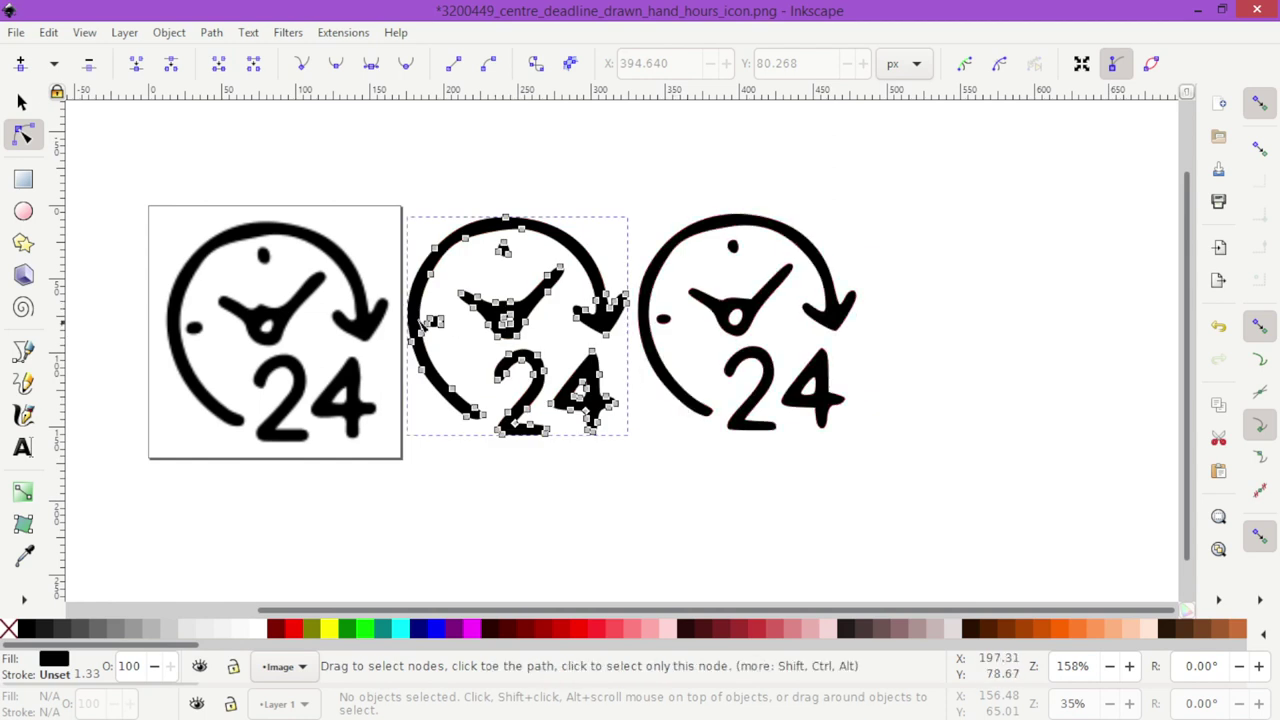
{"action": "key", "text": "Escape"}
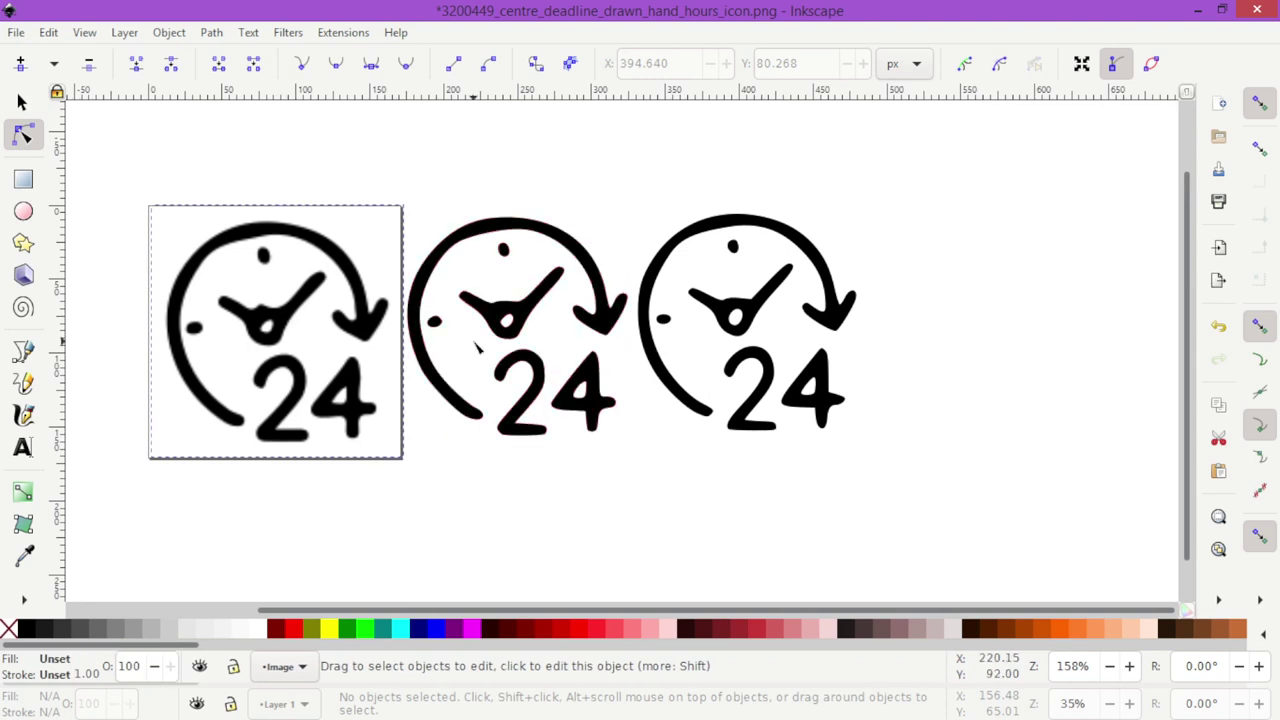
{"action": "key", "text": "Escape"}
{"action": "left_click", "coordinate": [290, 322]}
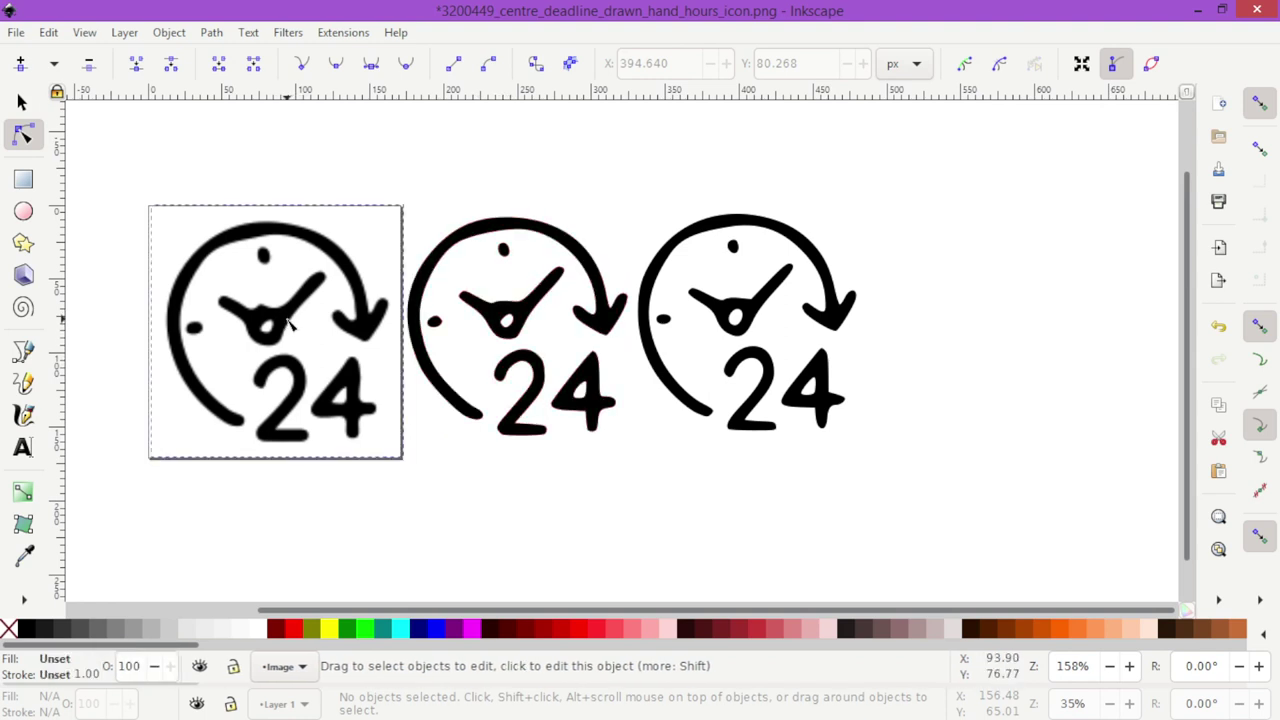
Switch Trace Bitmap to Centerline tracing (autotrace) and preview the result
{"action": "left_click", "coordinate": [210, 32]}
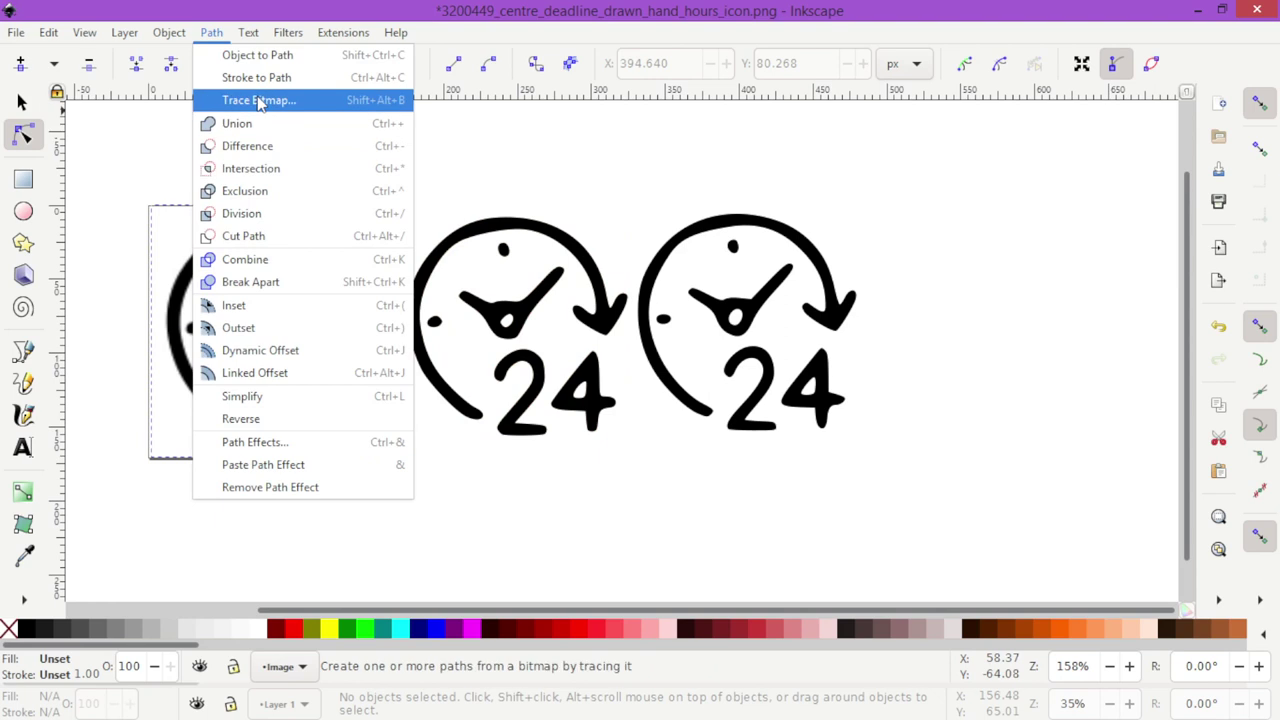
{"action": "left_click", "coordinate": [250, 99]}
{"action": "left_click", "coordinate": [330, 250]}
{"action": "left_click", "coordinate": [280, 373]}
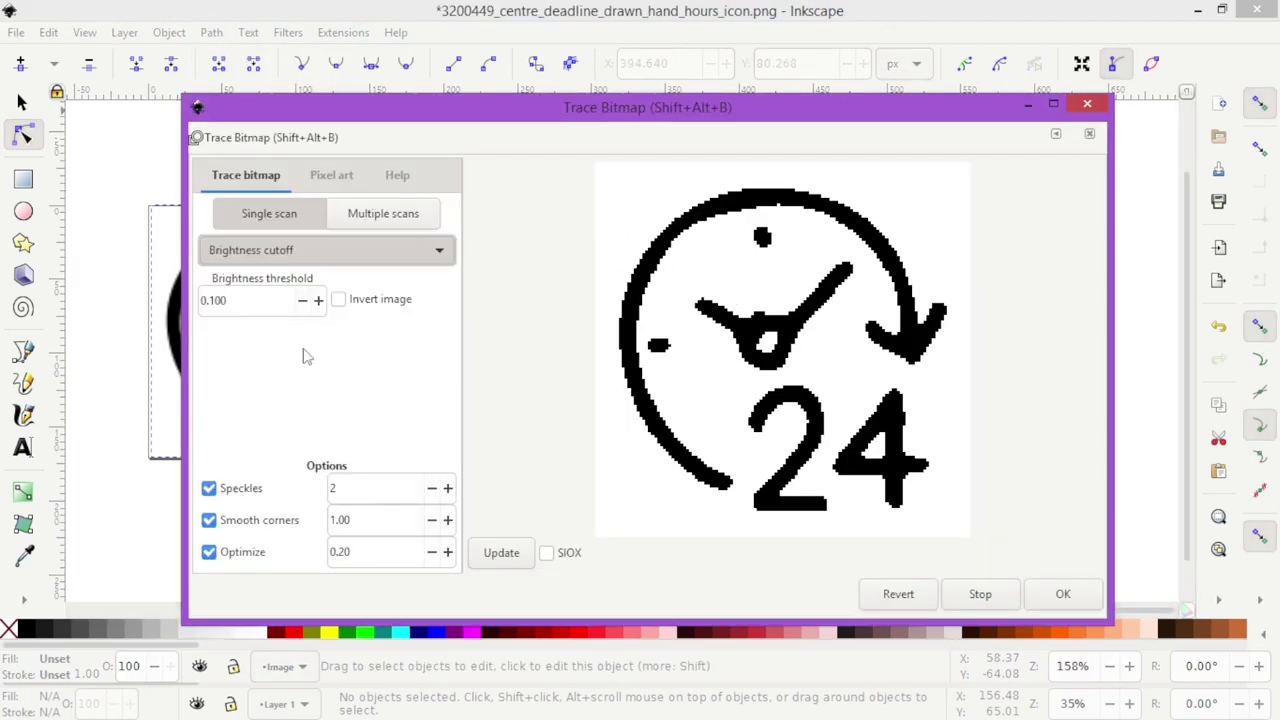
{"action": "left_click", "coordinate": [503, 560]}
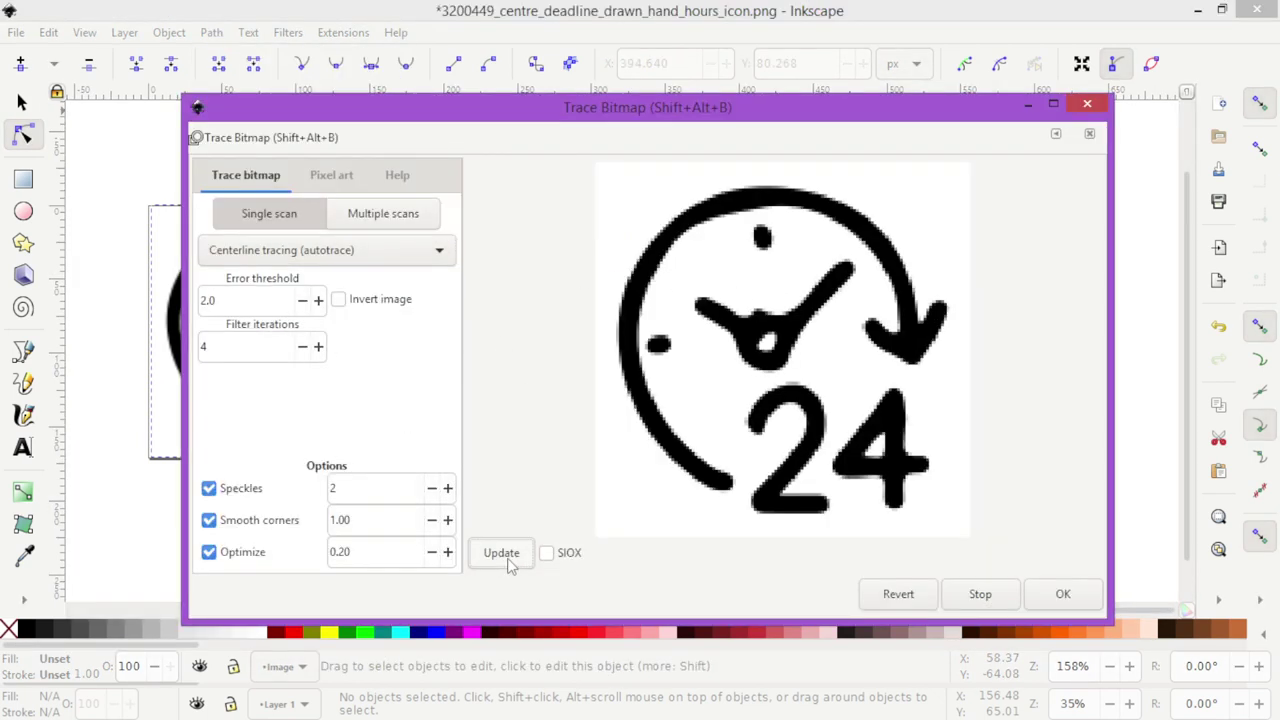
Set Error threshold 1.0 and Filter iterations 1, then run the centerline trace
{"action": "double_click", "coordinate": [256, 302]}
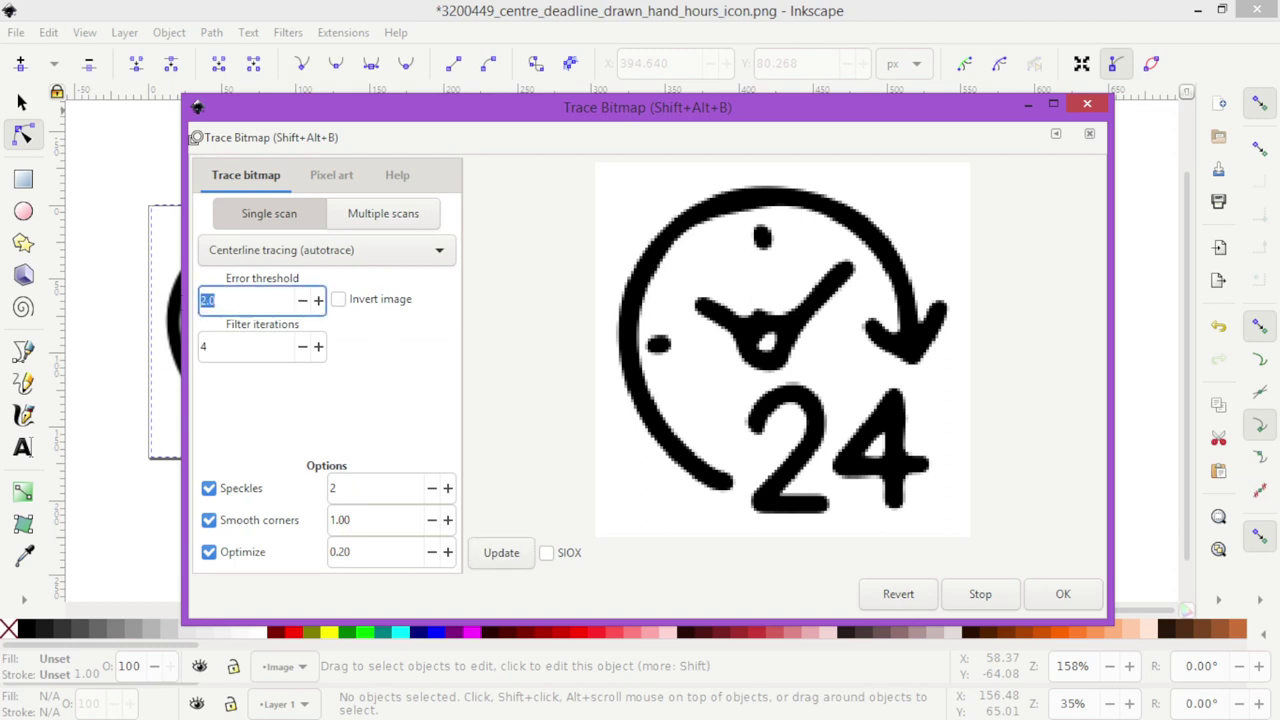
{"action": "key", "text": "Tab"}
{"action": "type", "text": "1"}
{"action": "left_click", "coordinate": [488, 549]}
{"action": "double_click", "coordinate": [226, 298]}
{"action": "type", "text": "1"}
{"action": "left_click", "coordinate": [505, 555]}
{"action": "left_click", "coordinate": [1060, 594]}
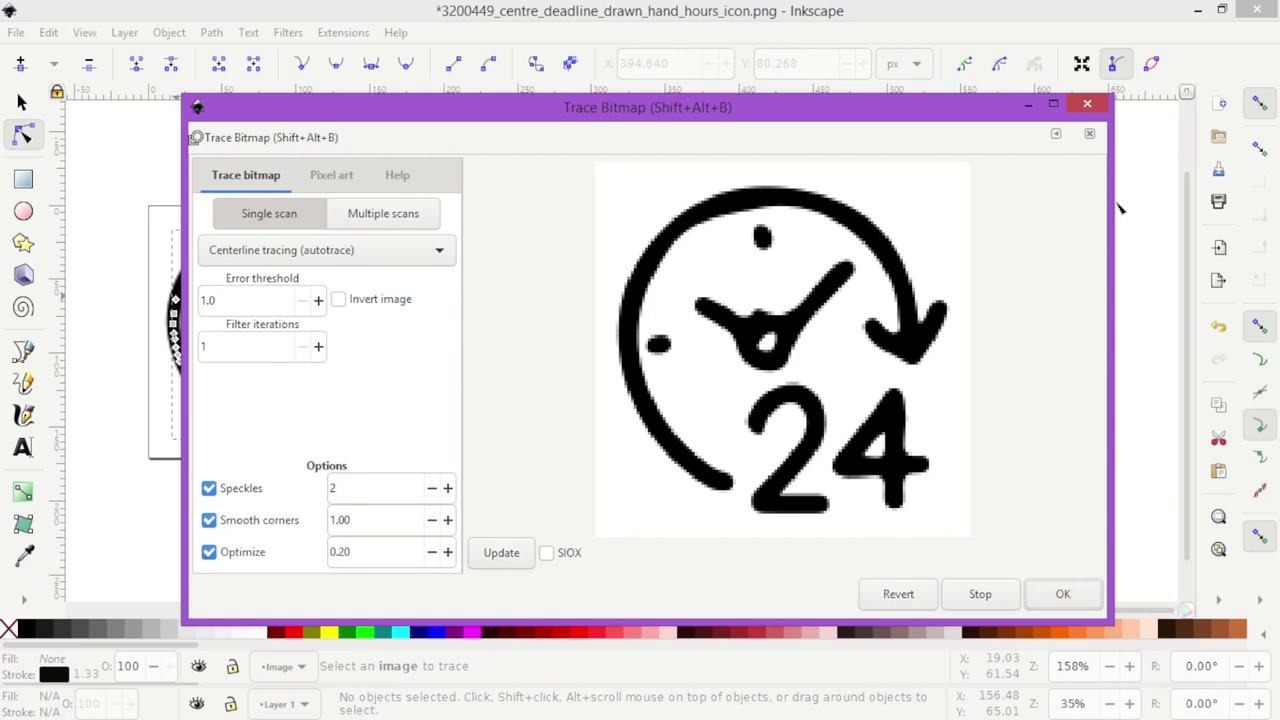
{"action": "left_click", "coordinate": [1088, 105]}
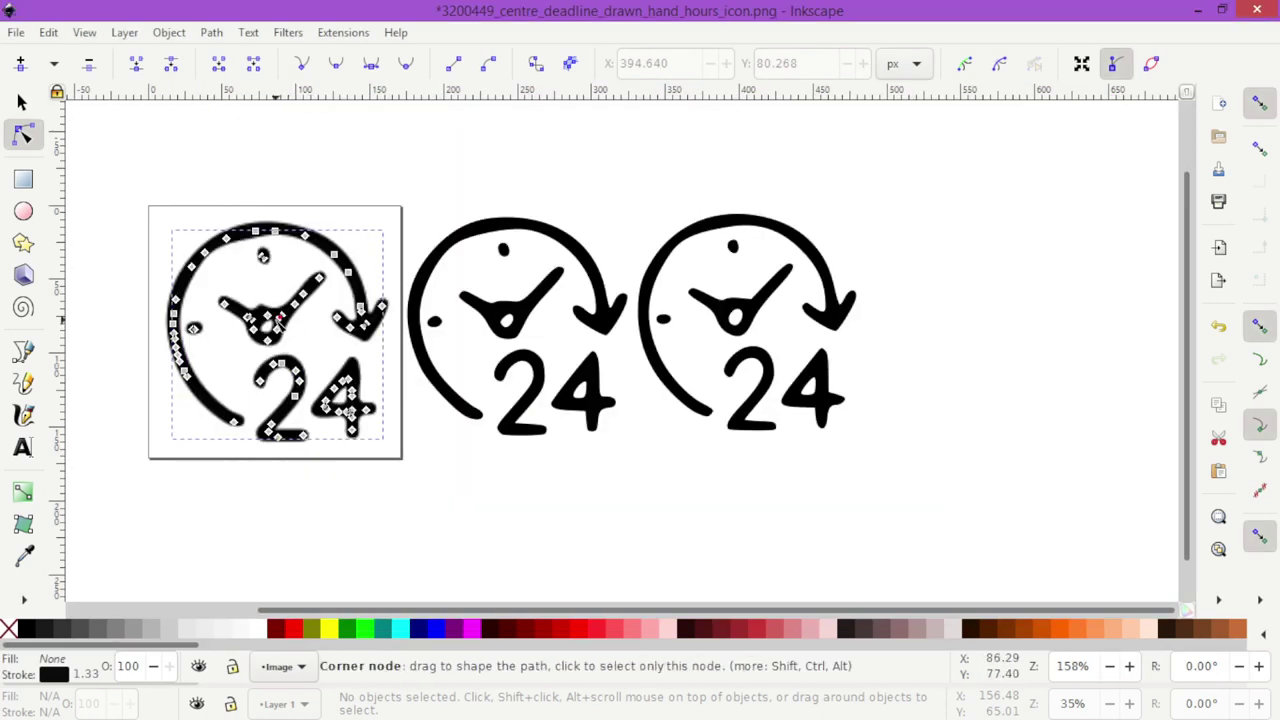
Undo the node drag, move the 68-node centerline trace beside the clocks, and delete it
{"action": "key", "text": "ctrl+z"}
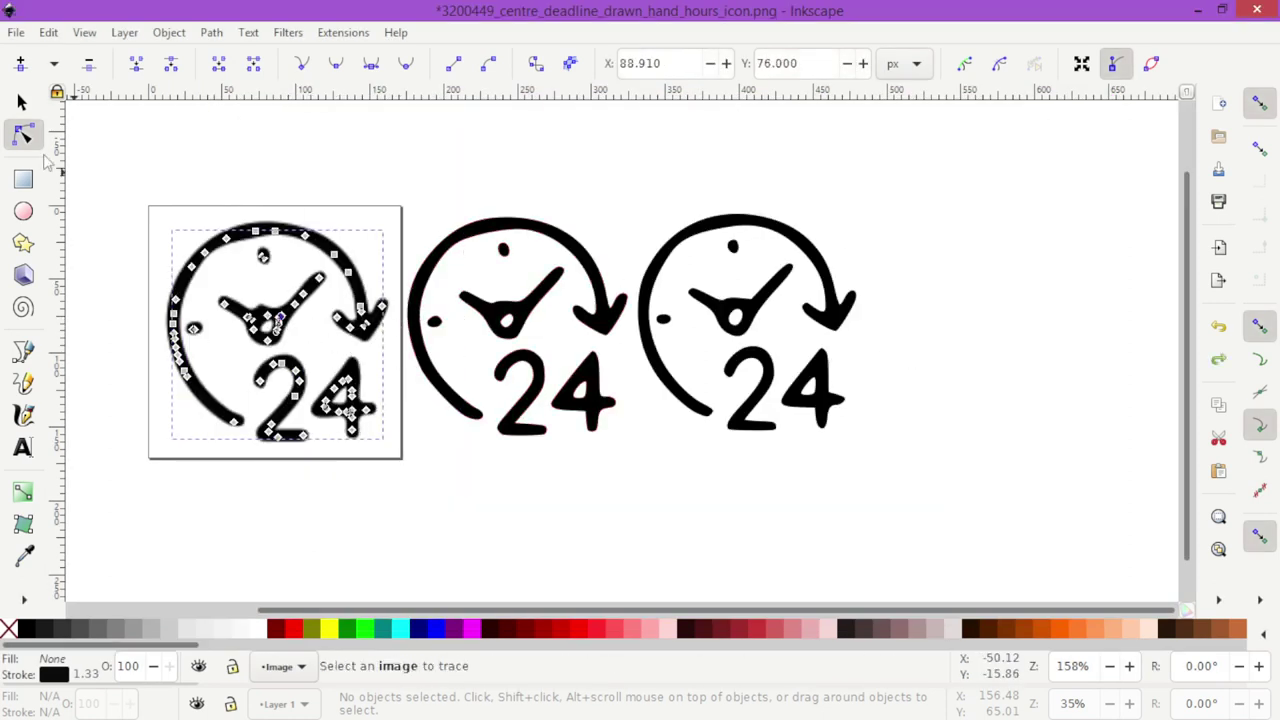
{"action": "key", "text": "s"}
{"action": "left_click_drag", "start_coordinate": [285, 325], "coordinate": [1010, 320]}
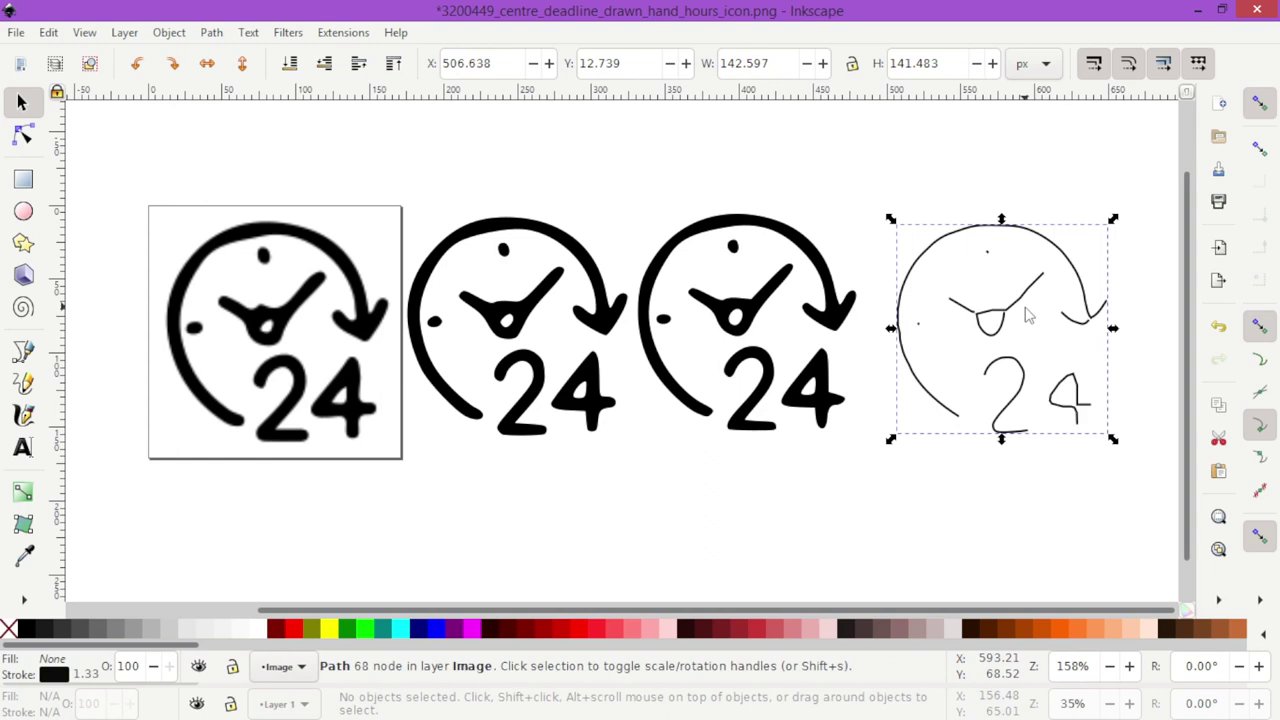
{"action": "key", "text": "Delete"}
{"action": "left_click", "coordinate": [320, 318]}
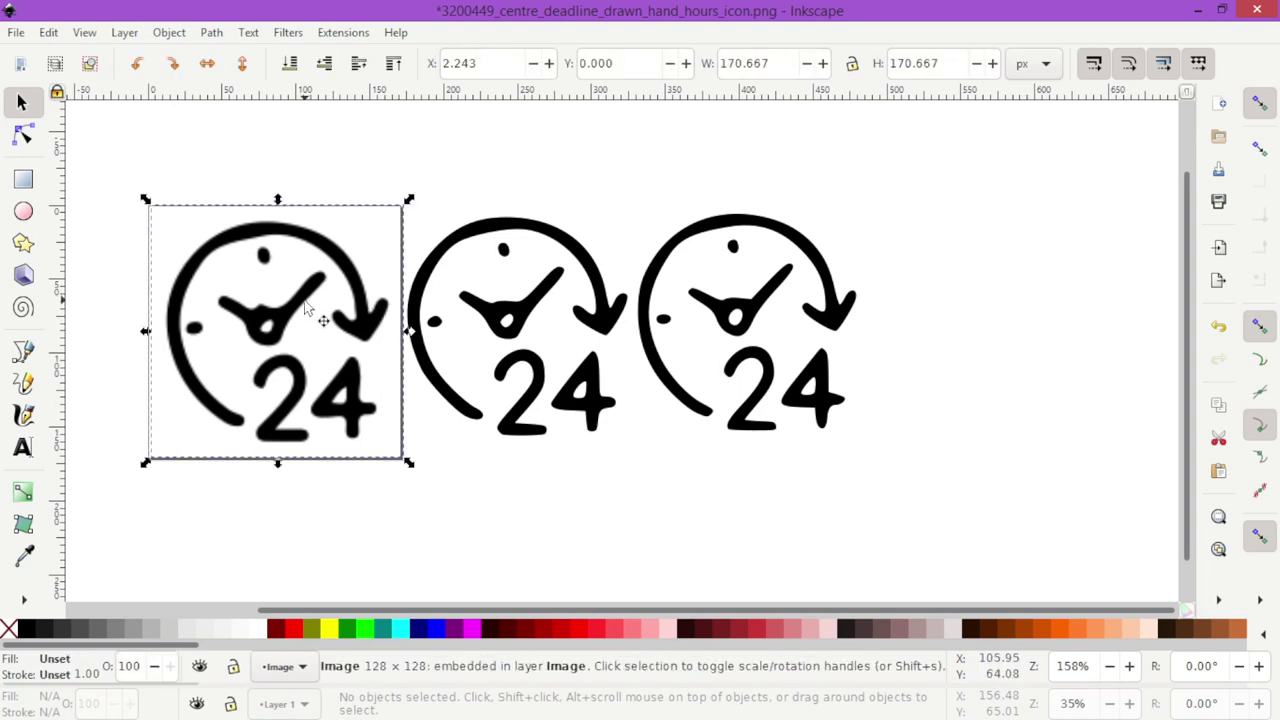
{"action": "left_click", "coordinate": [210, 32]}
{"action": "left_click", "coordinate": [245, 97]}
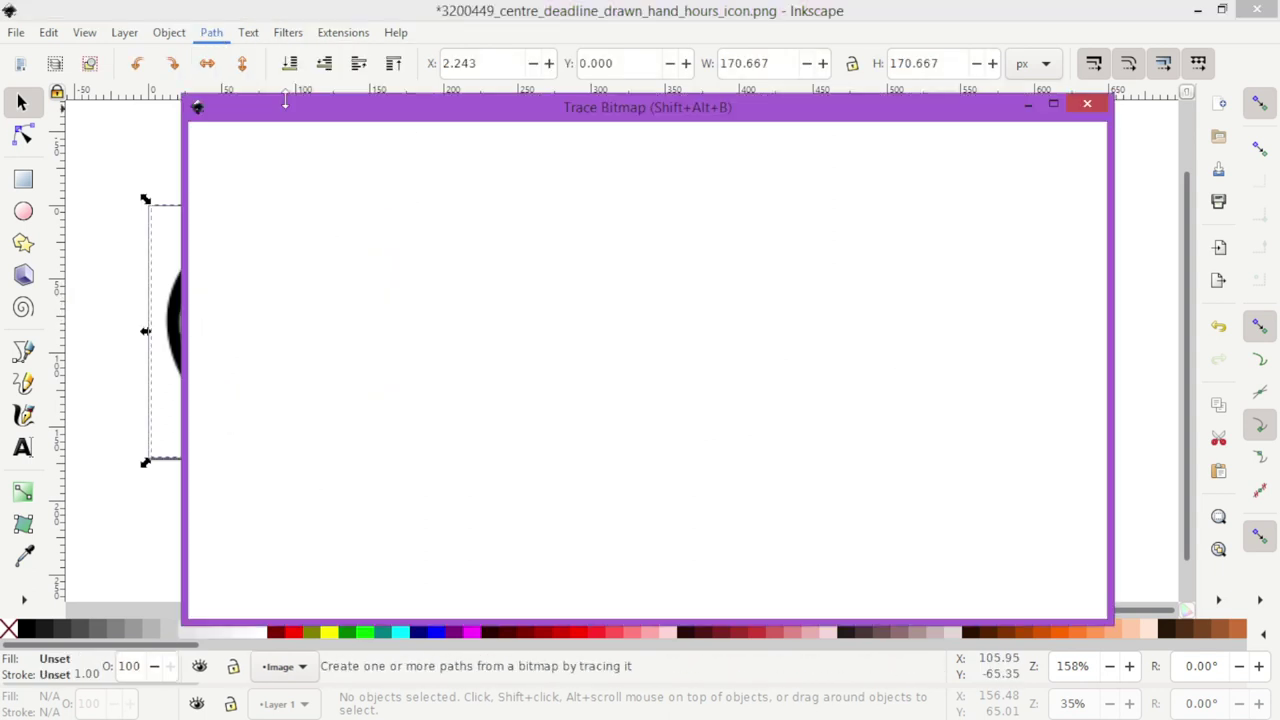
{"action": "left_click", "coordinate": [318, 346]}
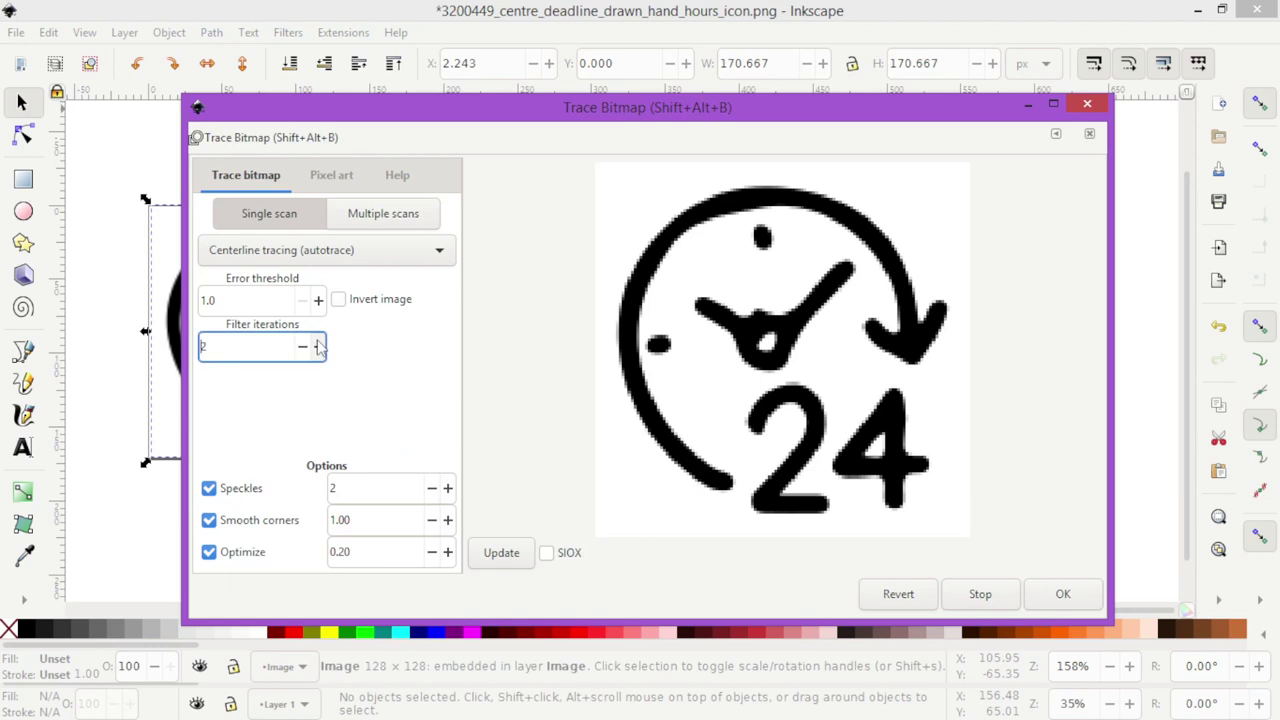
{"action": "left_click", "coordinate": [318, 300]}
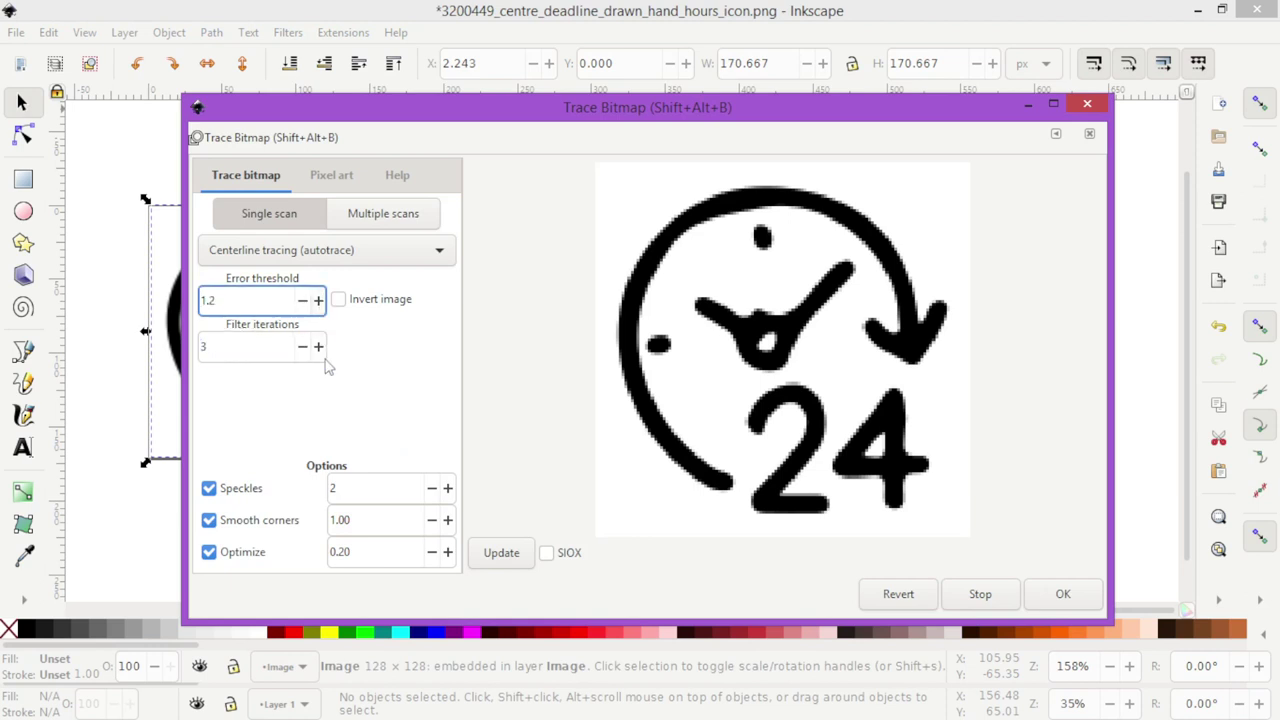
{"action": "left_click", "coordinate": [1063, 594]}
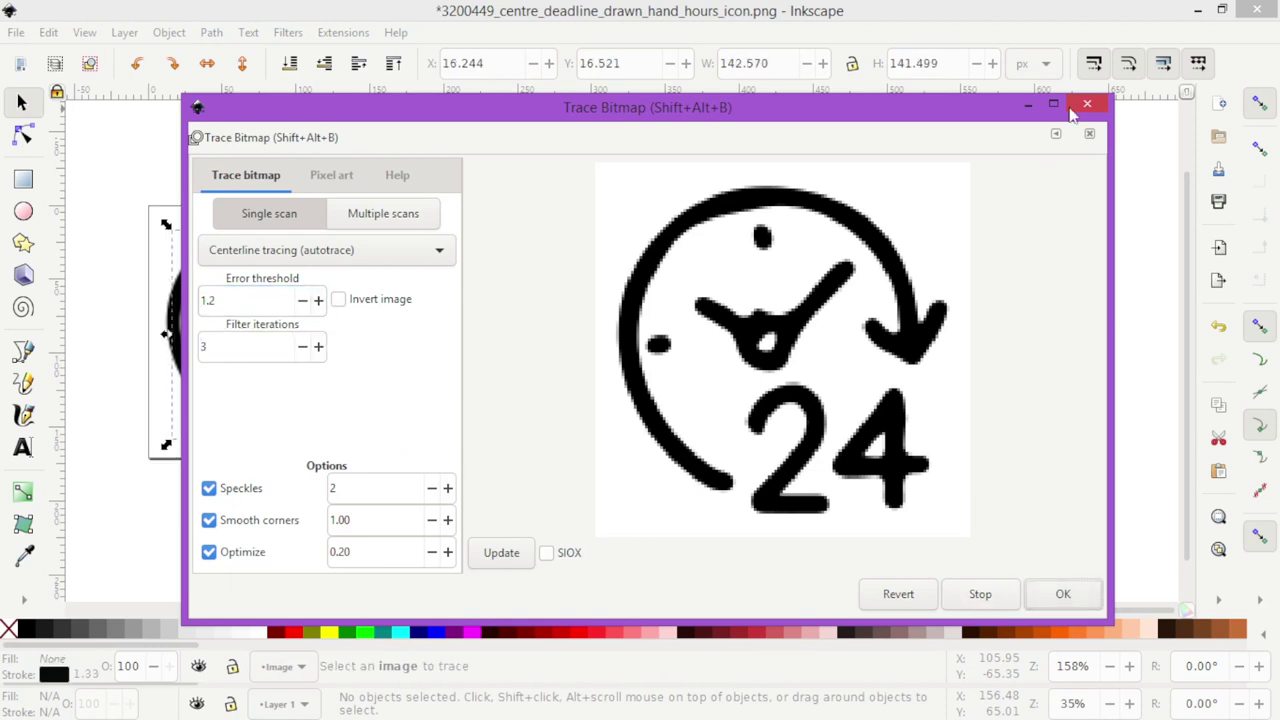
{"action": "left_click", "coordinate": [1087, 104]}
{"action": "left_click_drag", "start_coordinate": [301, 361], "coordinate": [1035, 357]}
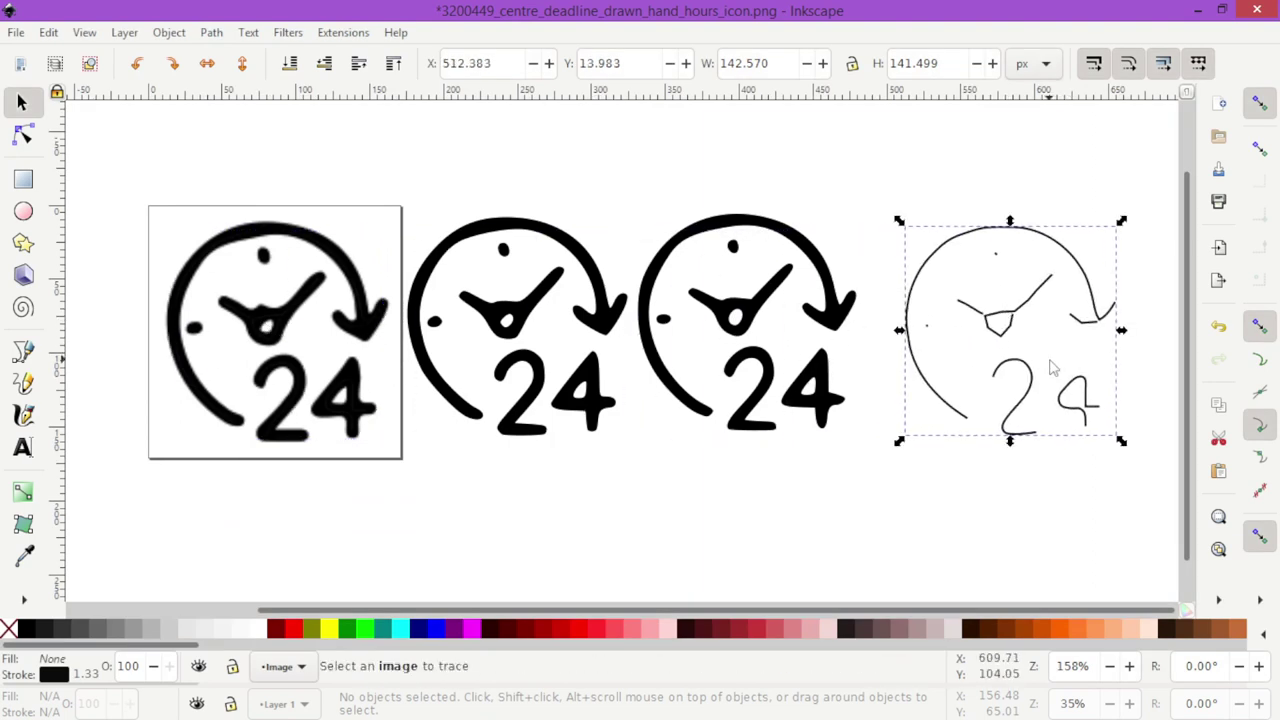
{"action": "key", "text": "Delete"}
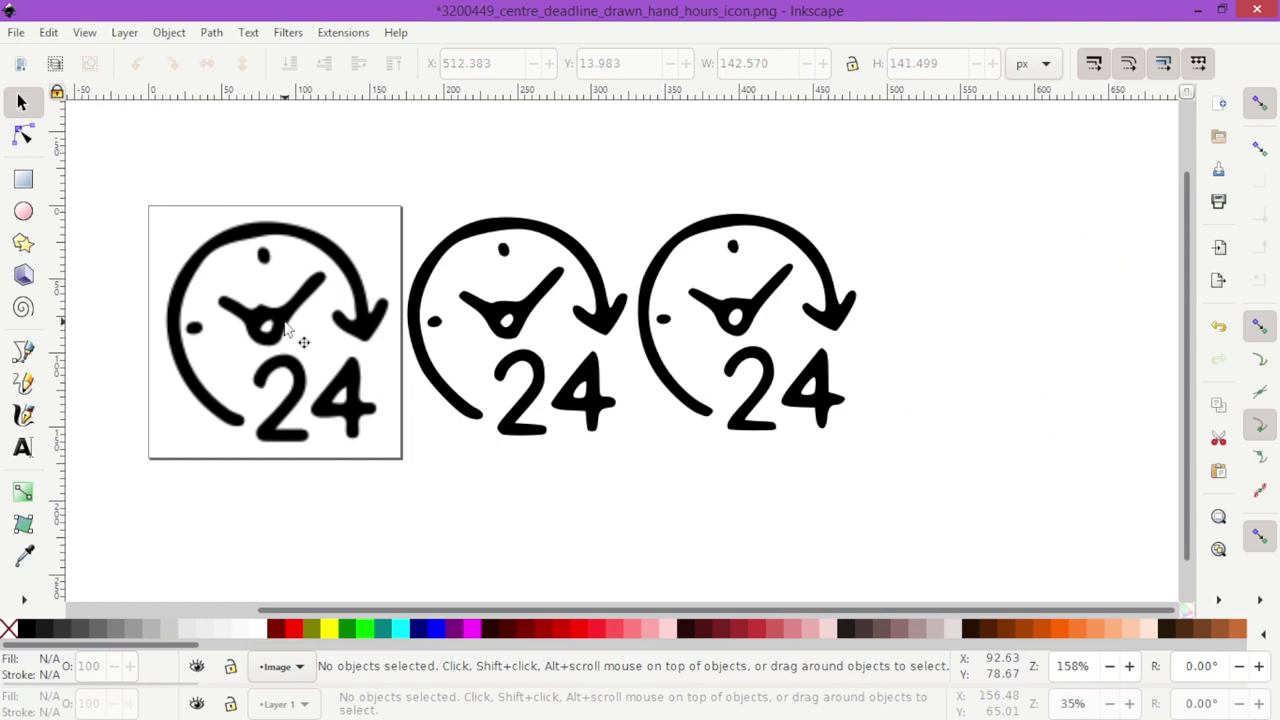
Configure a Centerline trace of the bitmap with Filter iterations 5 and Error threshold 3.0
{"action": "left_click", "coordinate": [300, 335]}
{"action": "left_click", "coordinate": [211, 32]}
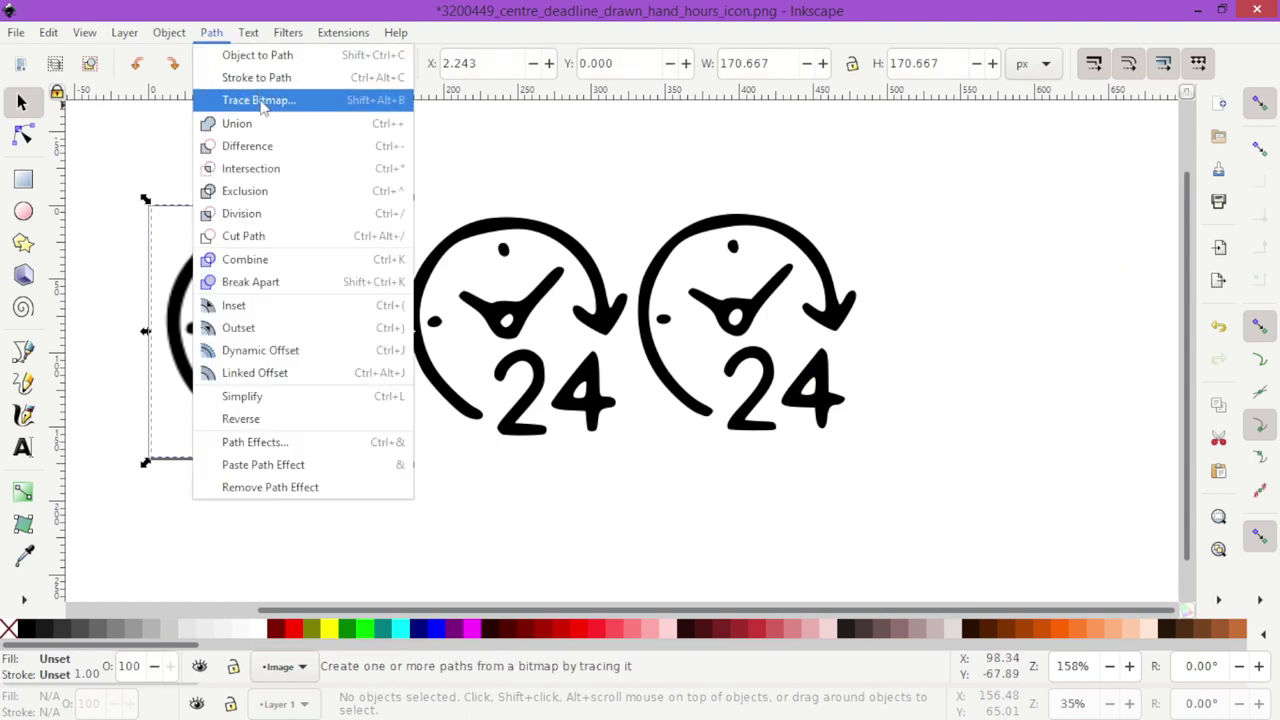
{"action": "left_click", "coordinate": [262, 99]}
{"action": "left_click", "coordinate": [320, 248]}
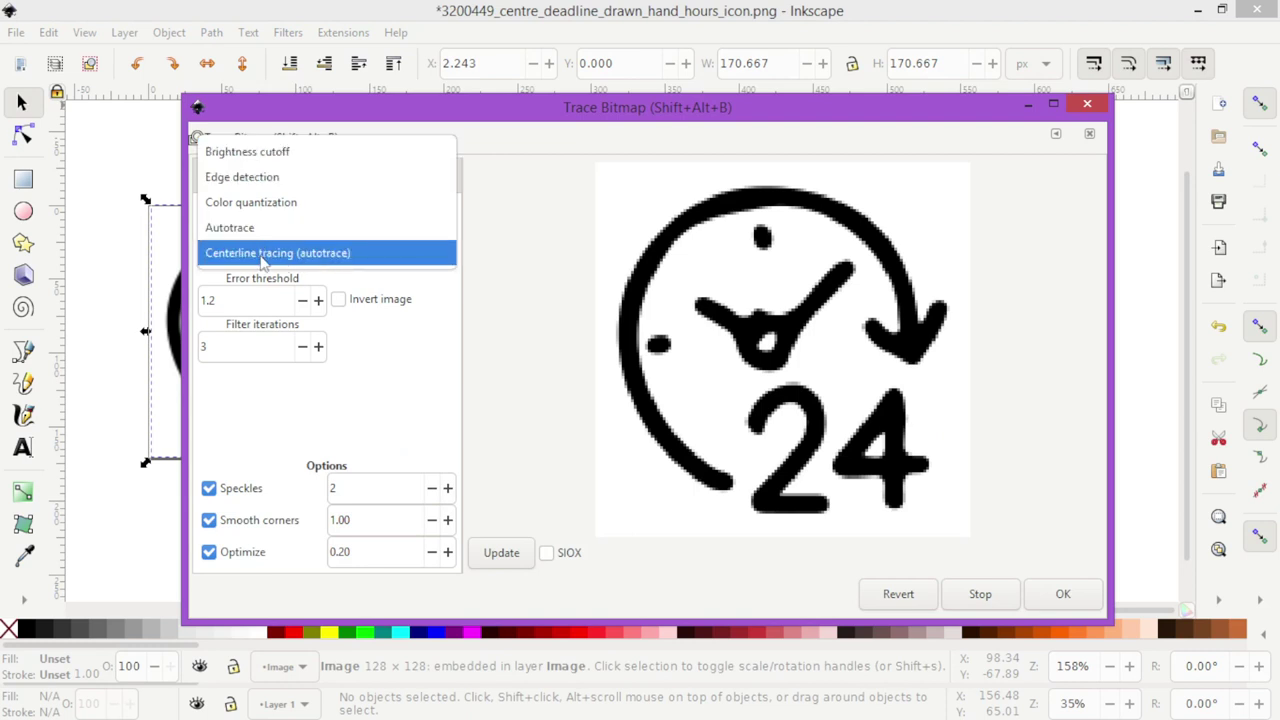
{"action": "left_click", "coordinate": [320, 347]}
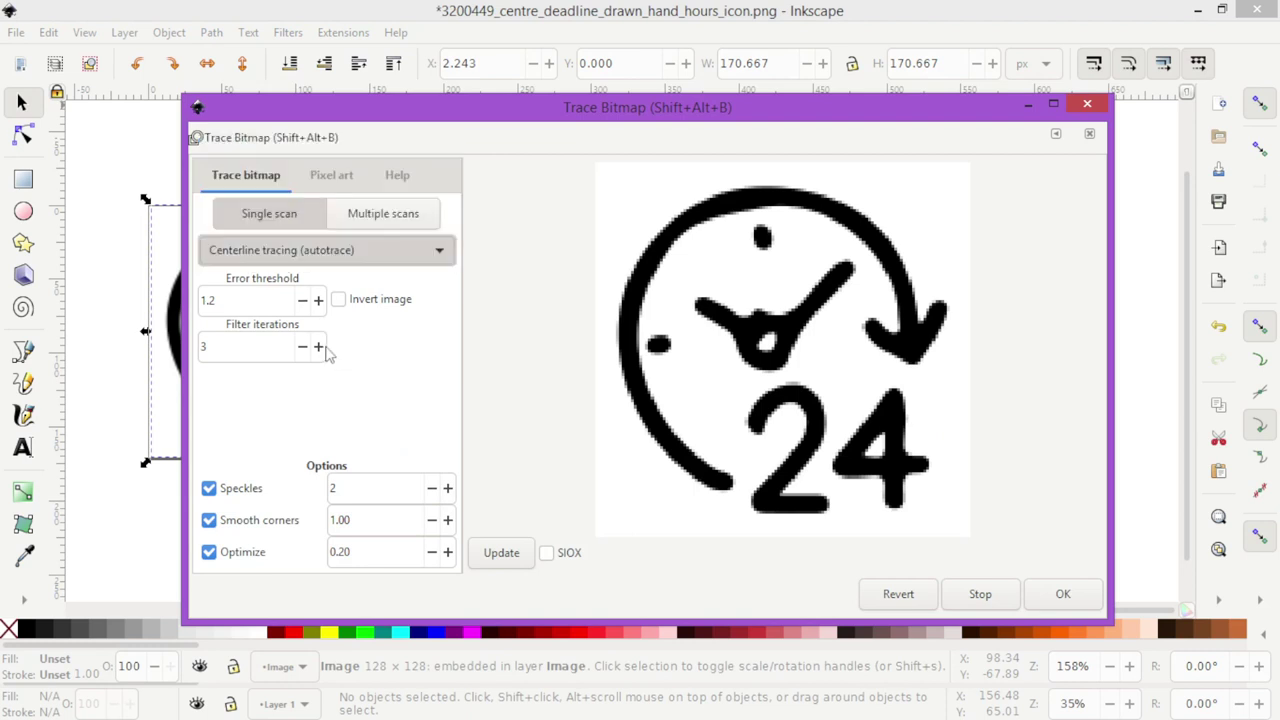
{"action": "left_click", "coordinate": [501, 559]}
{"action": "left_click", "coordinate": [370, 252]}
{"action": "left_click", "coordinate": [350, 286]}
{"action": "double_click", "coordinate": [245, 298]}
{"action": "type", "text": "3"}
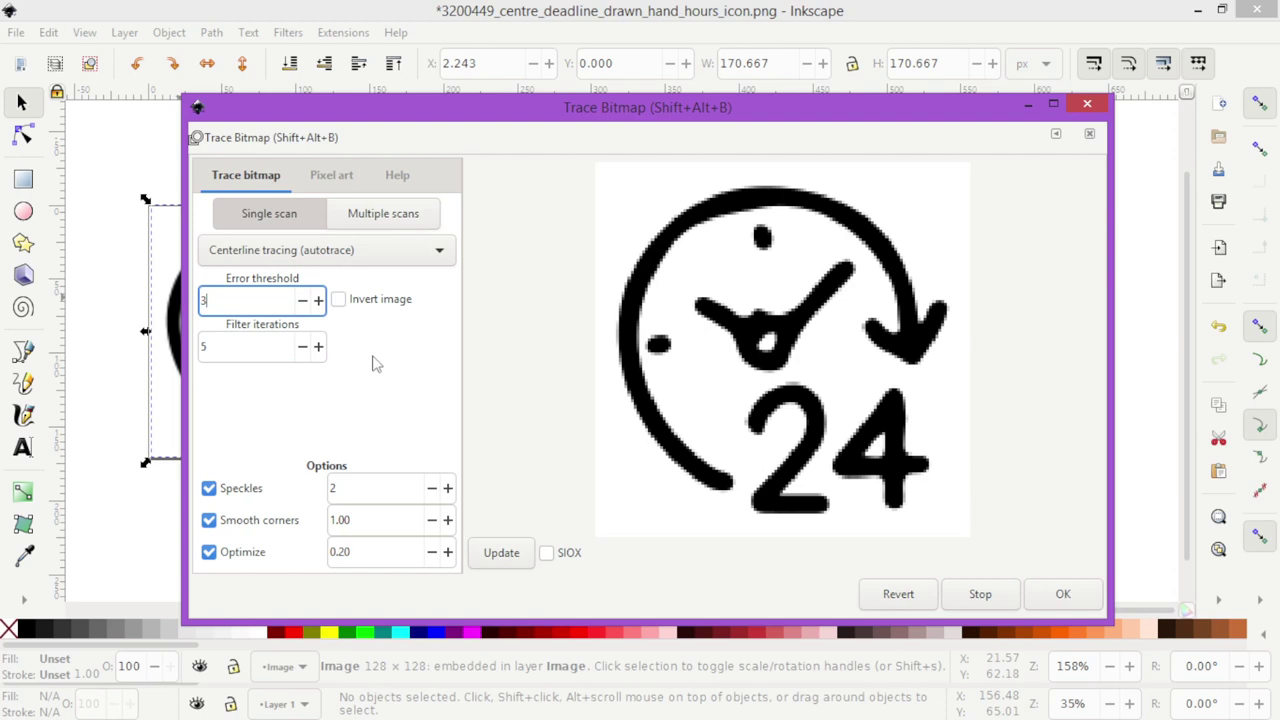
Run the 3.0-threshold centerline trace and place it right of the third clock
{"action": "left_click", "coordinate": [1062, 594]}
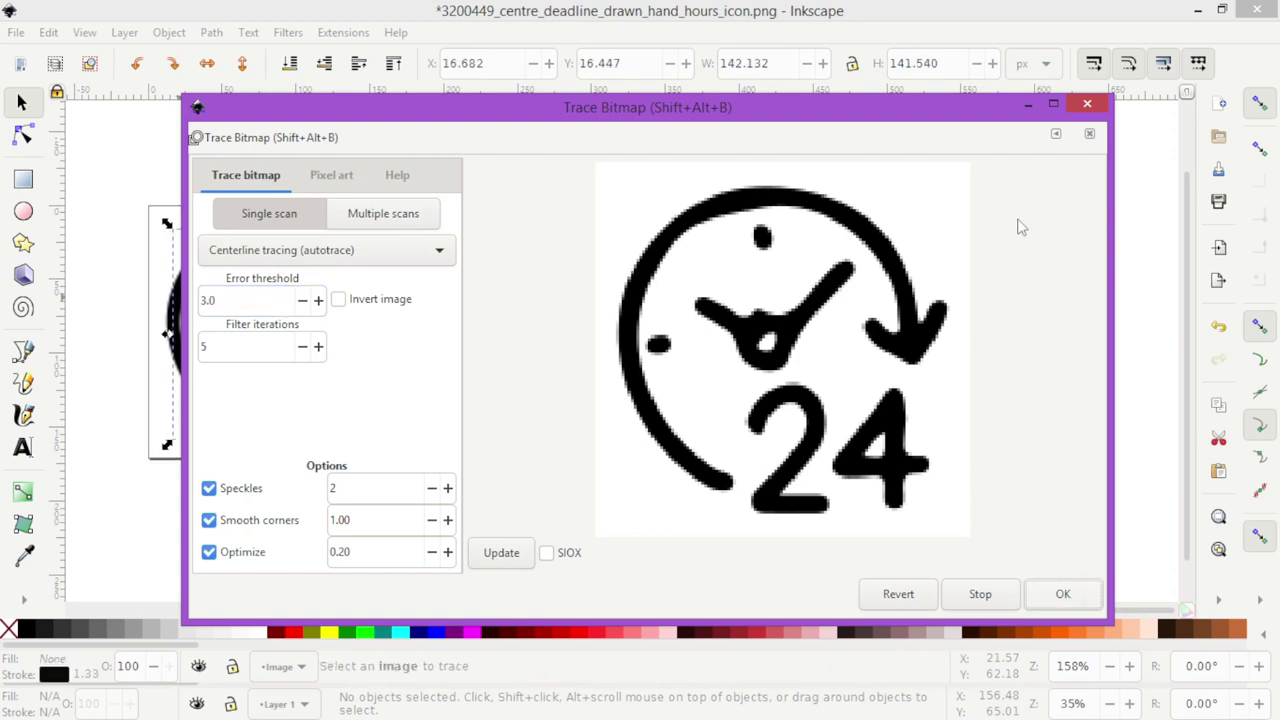
{"action": "left_click", "coordinate": [1087, 104]}
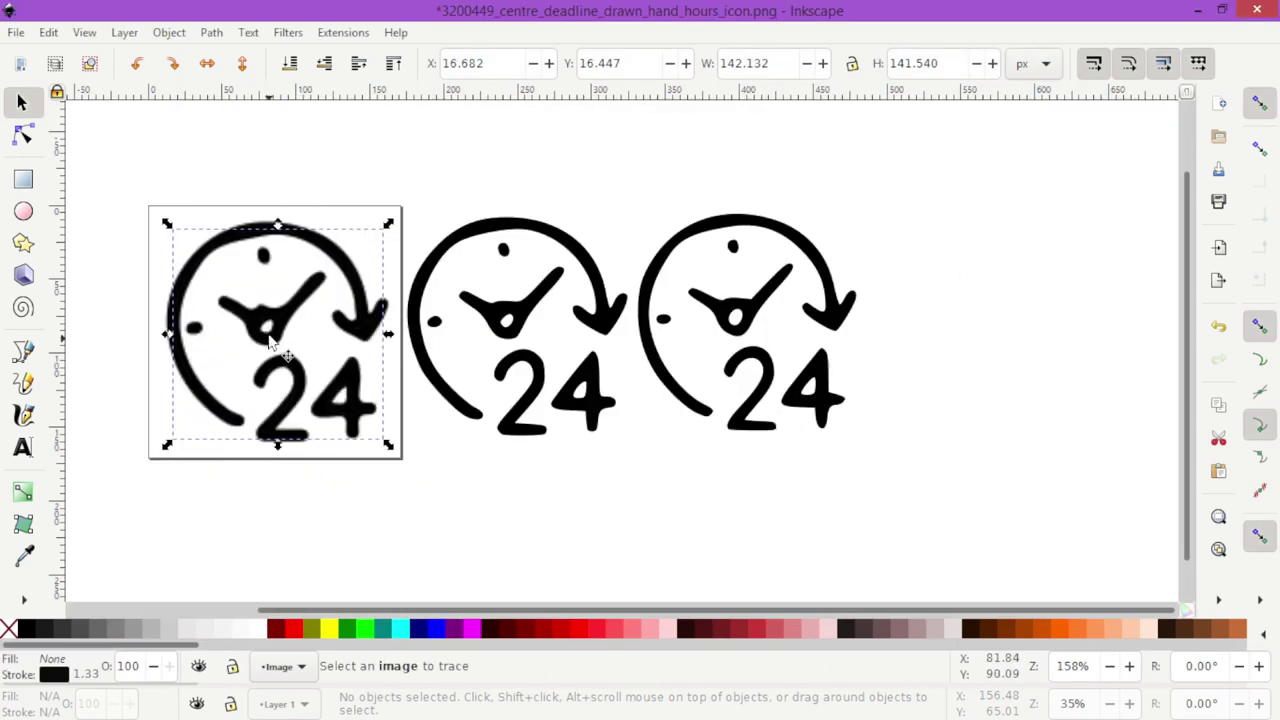
{"action": "left_click_drag", "start_coordinate": [248, 327], "coordinate": [982, 323]}
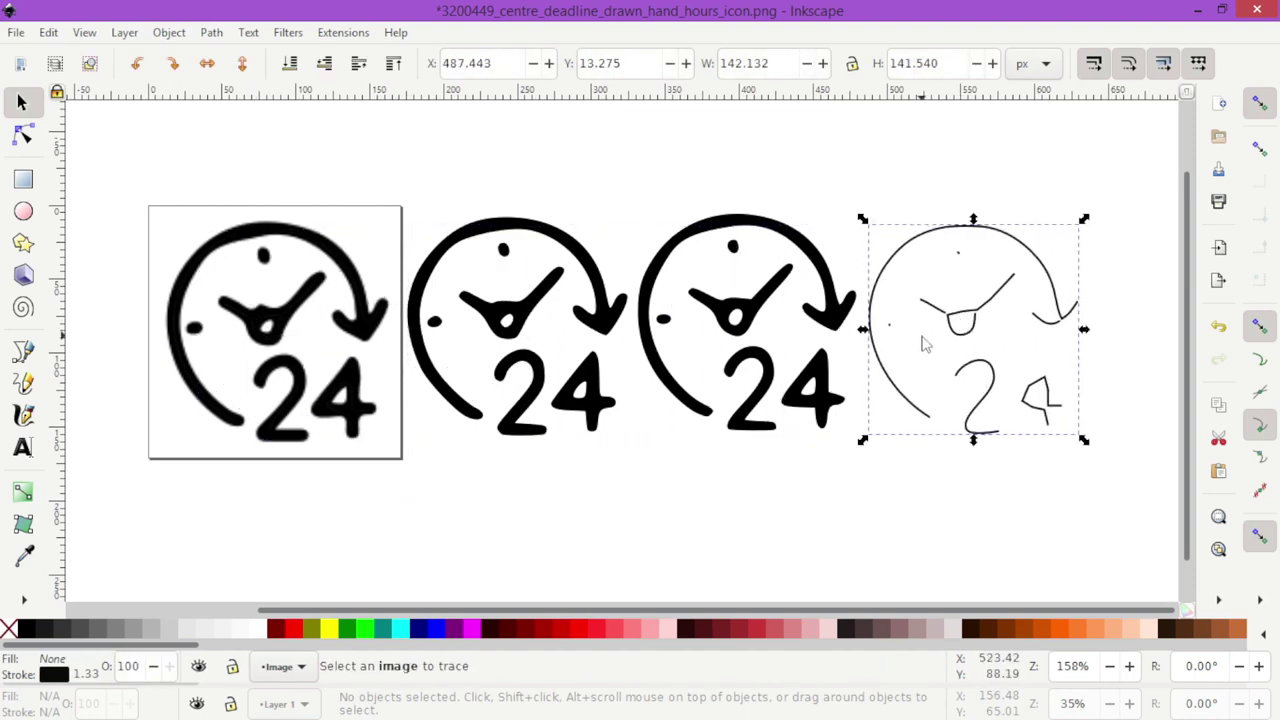
{"action": "left_click_drag", "start_coordinate": [970, 336], "coordinate": [982, 328]}
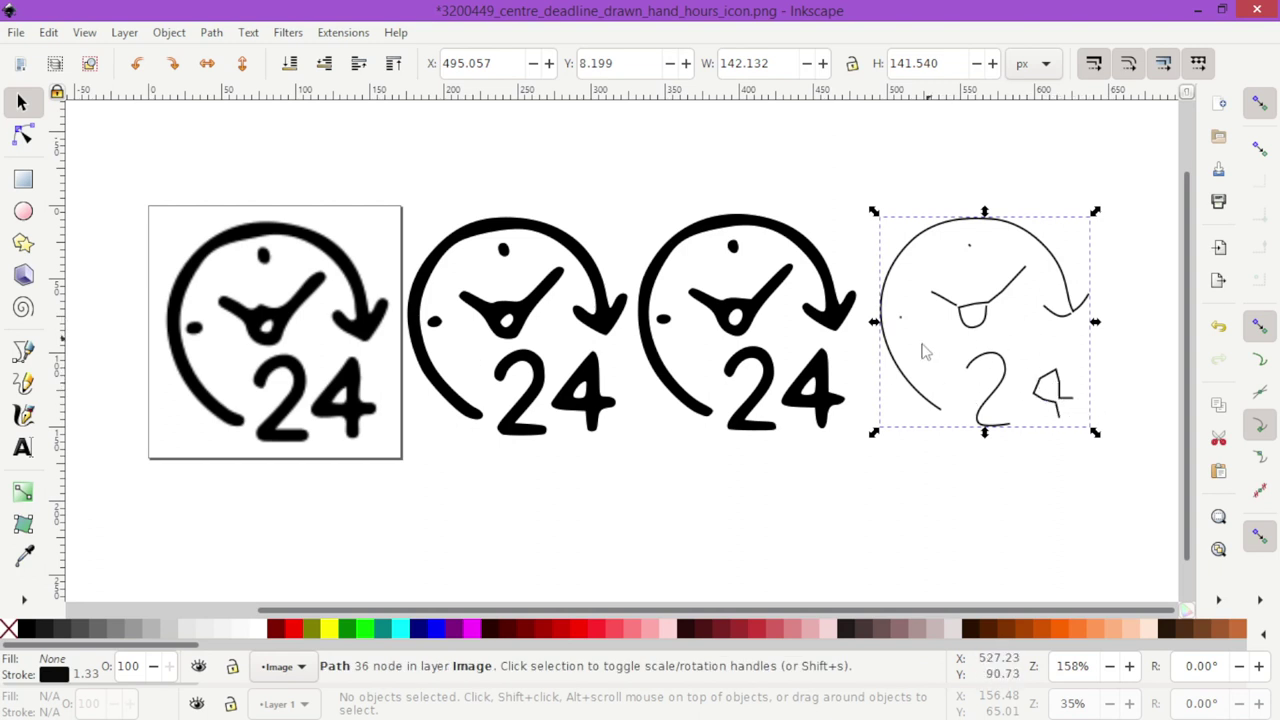
Deselect the moved thin line trace and zoom in and out to check its clearance
{"action": "key", "text": "Escape"}
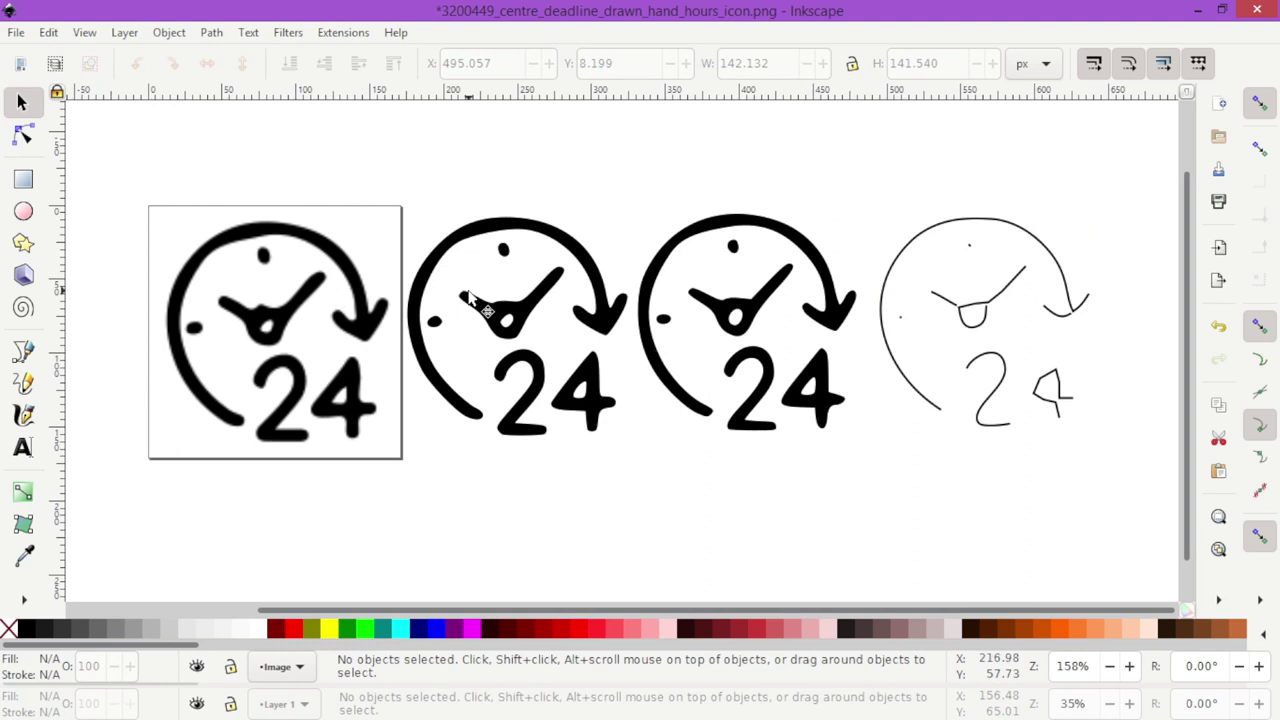
{"action": "key", "text": "plus"}
{"action": "key", "text": "minus"}
{"action": "key", "text": "minus"}
{"action": "key", "text": "minus"}
{"action": "key", "text": "plus"}
{"action": "key", "text": "plus"}
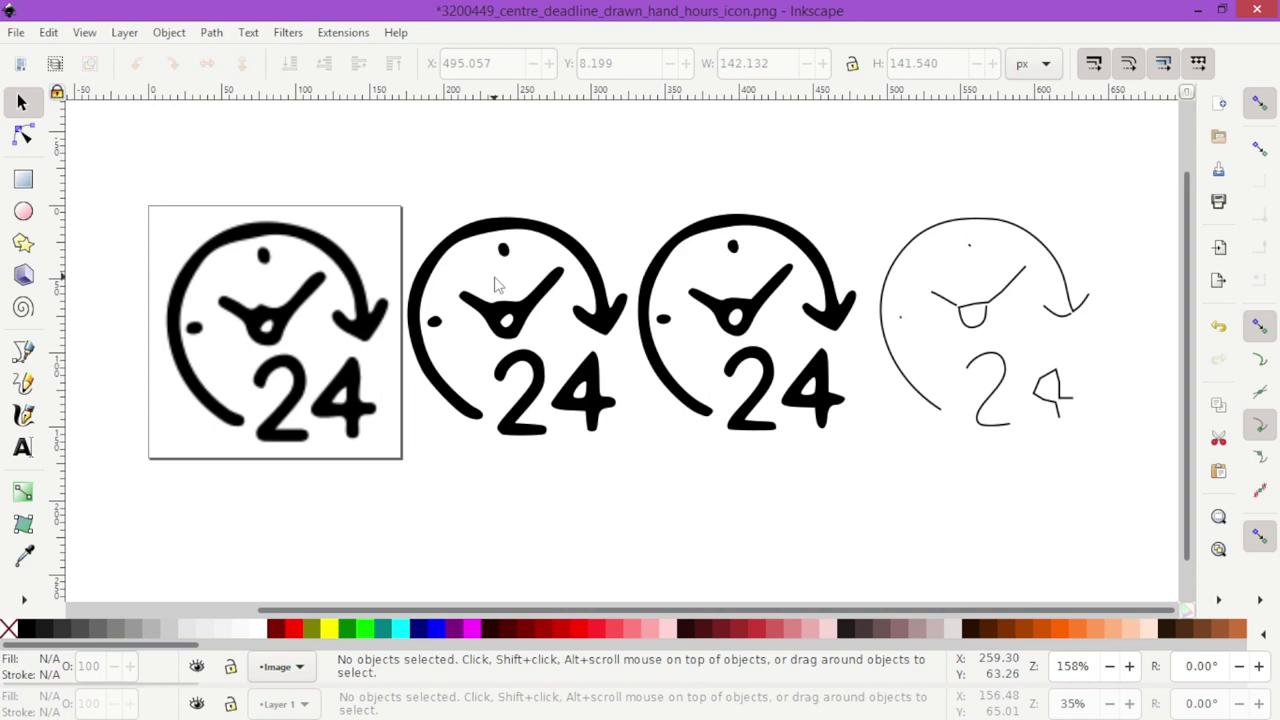